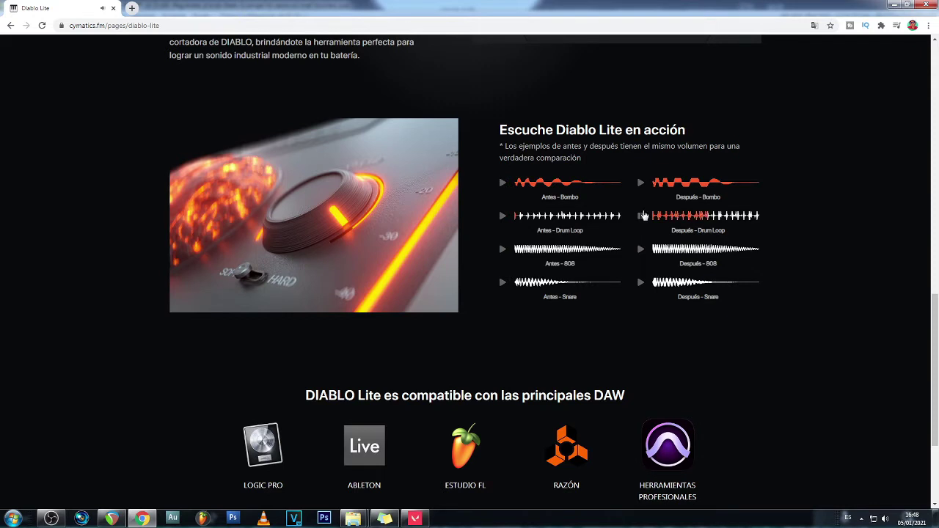
Listen to the before and after 808 and Snare examples of Diablo Lite and review its feature description
{"action": "left_click", "coordinate": [504, 250]}
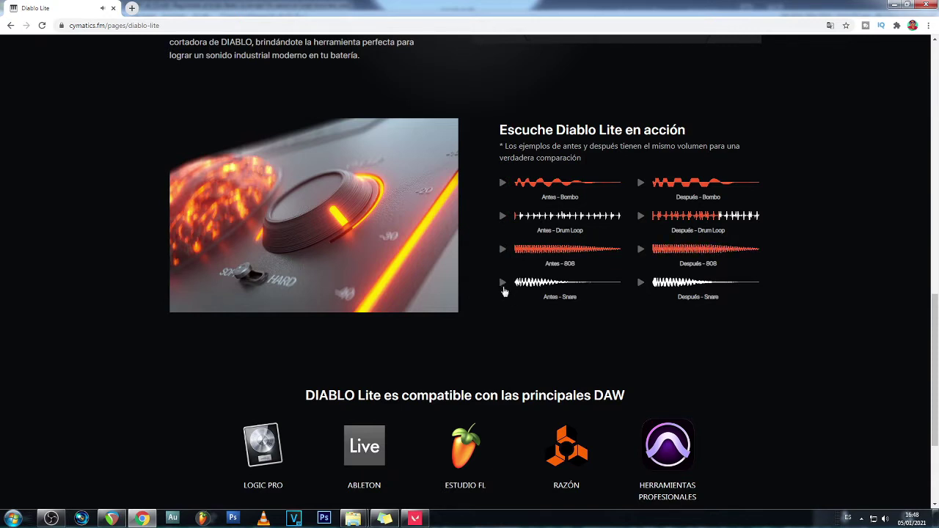
{"action": "left_click", "coordinate": [640, 284]}
{"action": "scroll", "coordinate": [479, 330], "scroll_direction": "down", "scroll_amount": 2}
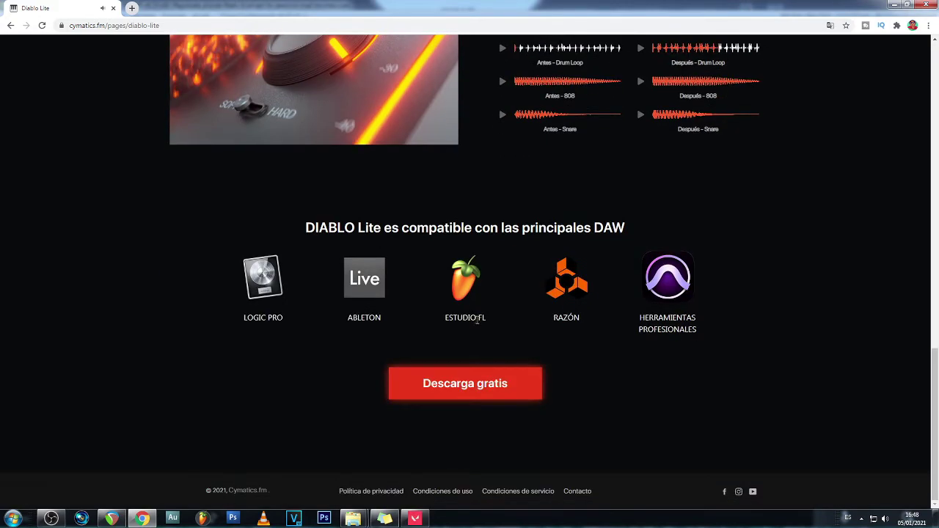
{"action": "scroll", "coordinate": [479, 319], "scroll_direction": "up", "scroll_amount": 4}
{"action": "scroll", "coordinate": [481, 293], "scroll_direction": "up", "scroll_amount": 3}
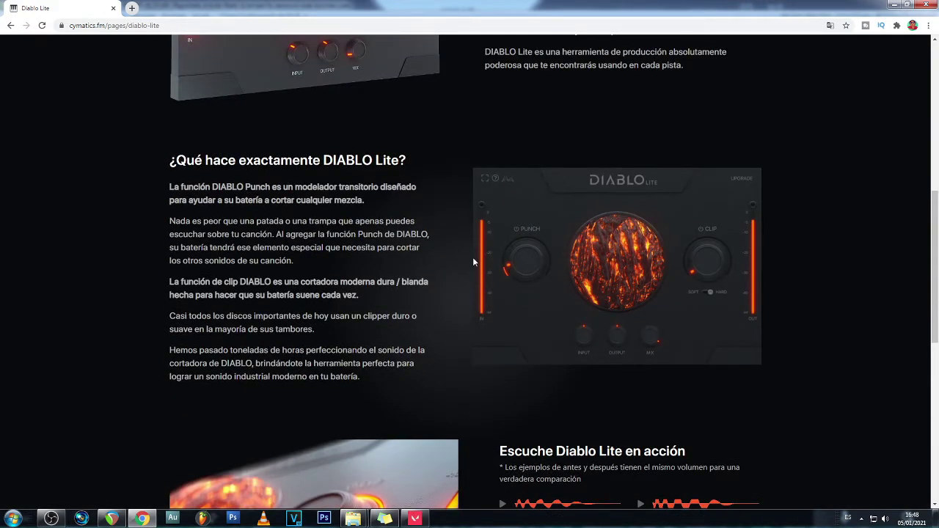
{"action": "scroll", "coordinate": [473, 262], "scroll_direction": "down", "scroll_amount": 3}
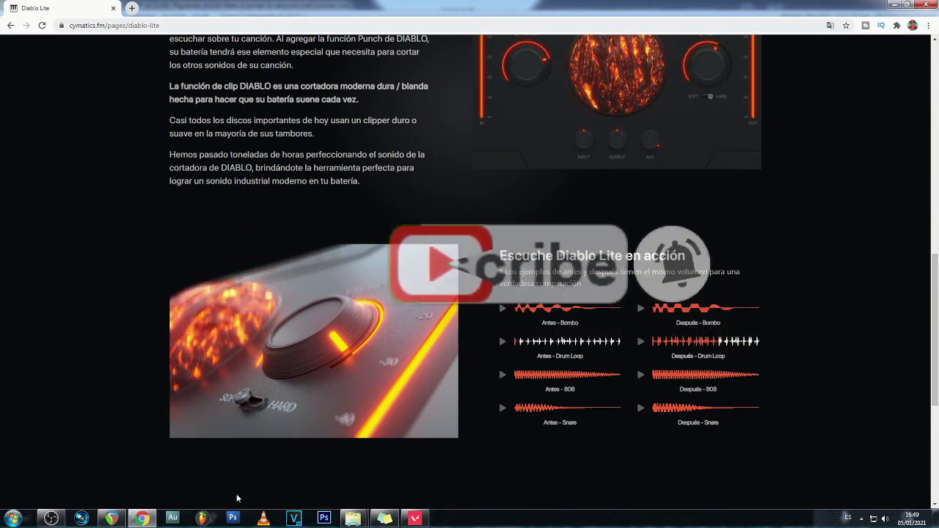
Switch to the REAPER project, solo the SITALA track, and bypass Diablo Lite on Output #3
{"action": "mouse_move", "coordinate": [117, 521]}
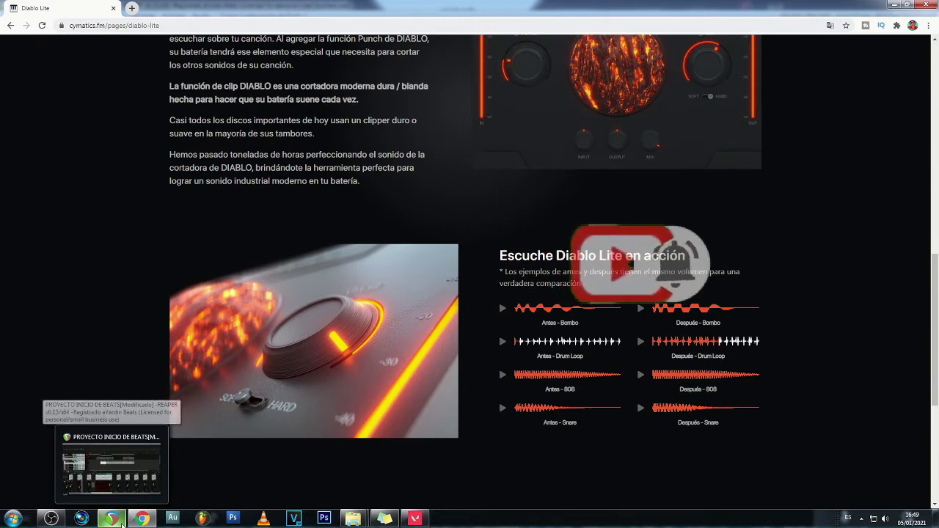
{"action": "left_click", "coordinate": [110, 458]}
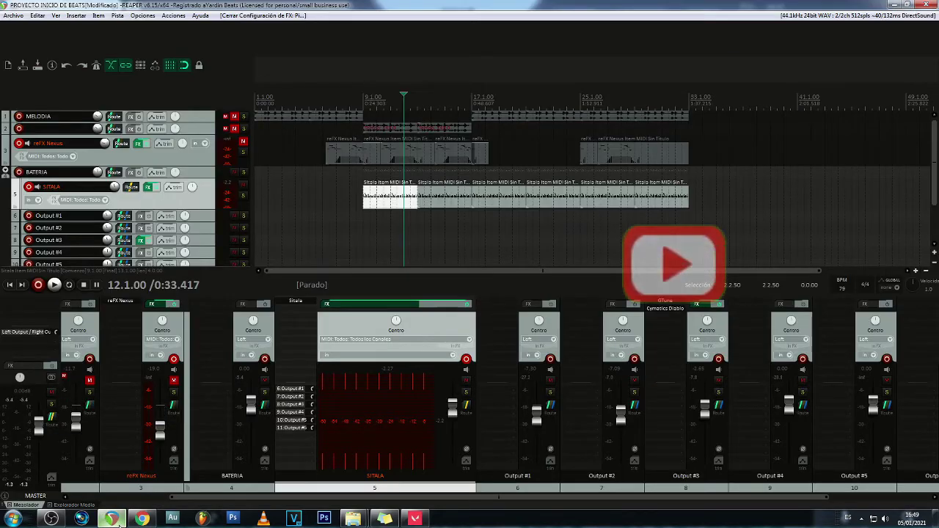
{"action": "left_click", "coordinate": [244, 196]}
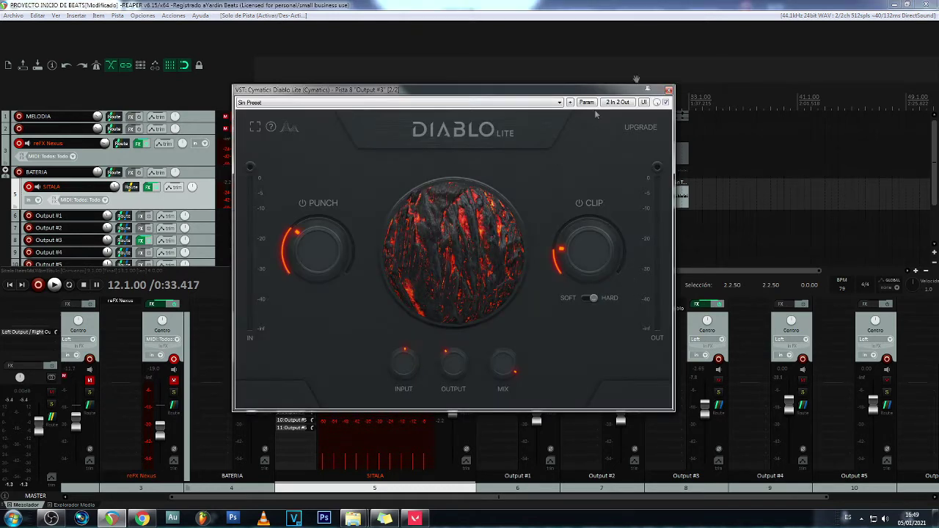
{"action": "left_click", "coordinate": [666, 102]}
{"action": "left_click_drag", "start_coordinate": [629, 91], "coordinate": [591, 343]}
Play the soloed drum track from bar 9 to hear it without Diablo Lite
{"action": "left_click", "coordinate": [362, 204]}
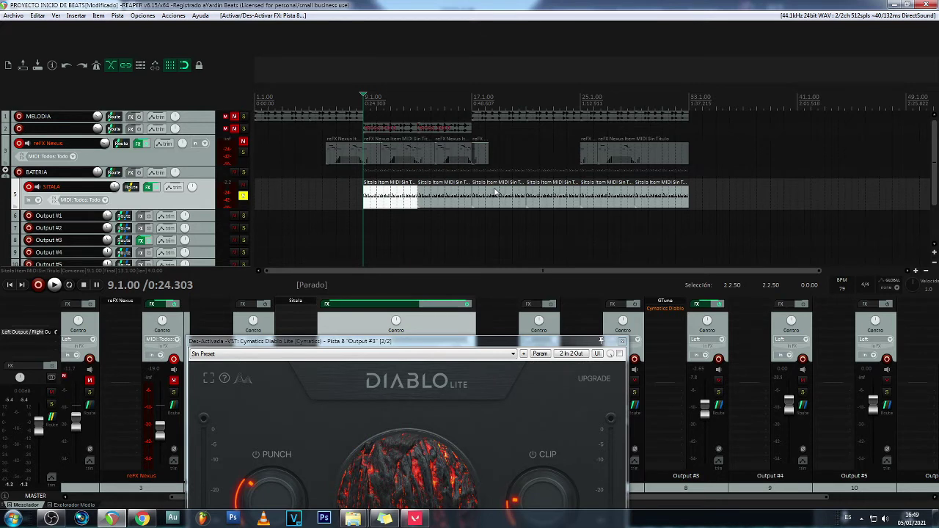
{"action": "key", "text": "space"}
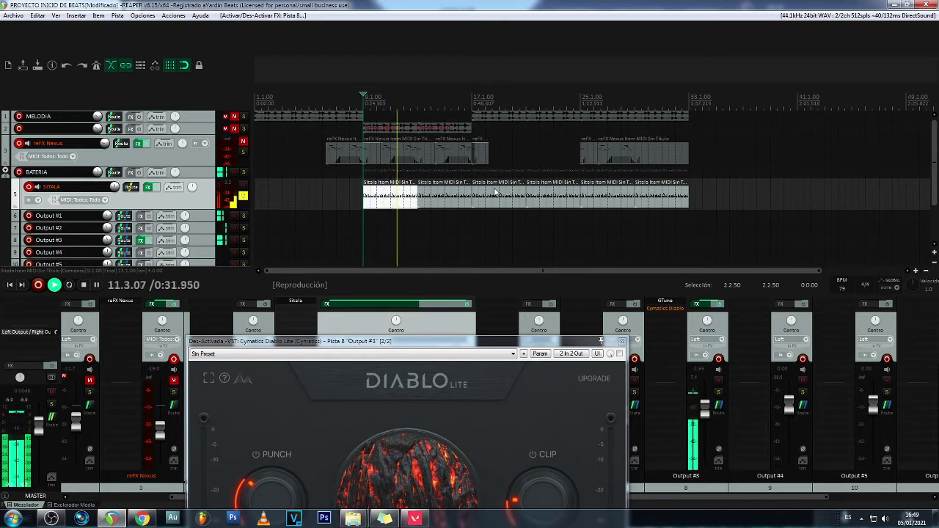
{"action": "key", "text": "space"}
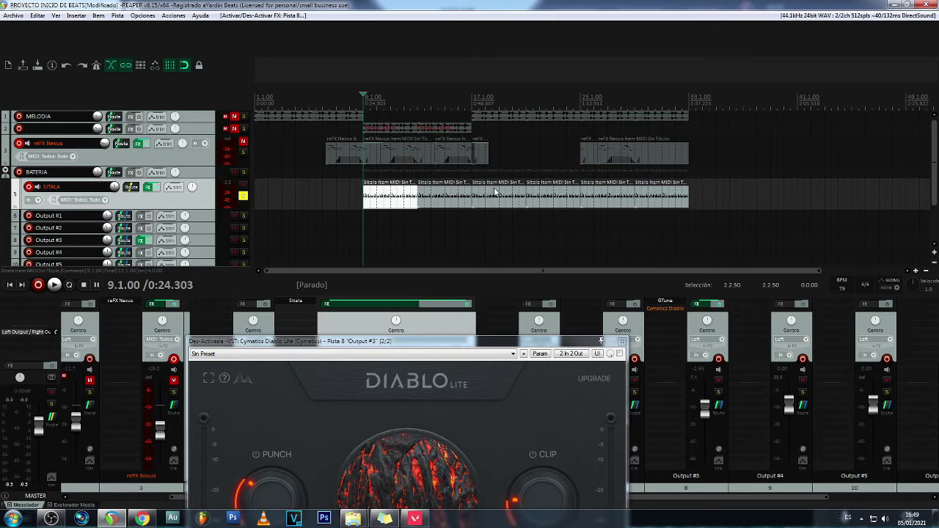
Re-enable Diablo Lite on Output #3, solo that track, and mute the other Sitala outputs
{"action": "left_click", "coordinate": [663, 312]}
{"action": "left_click", "coordinate": [663, 312]}
{"action": "left_click", "coordinate": [619, 353]}
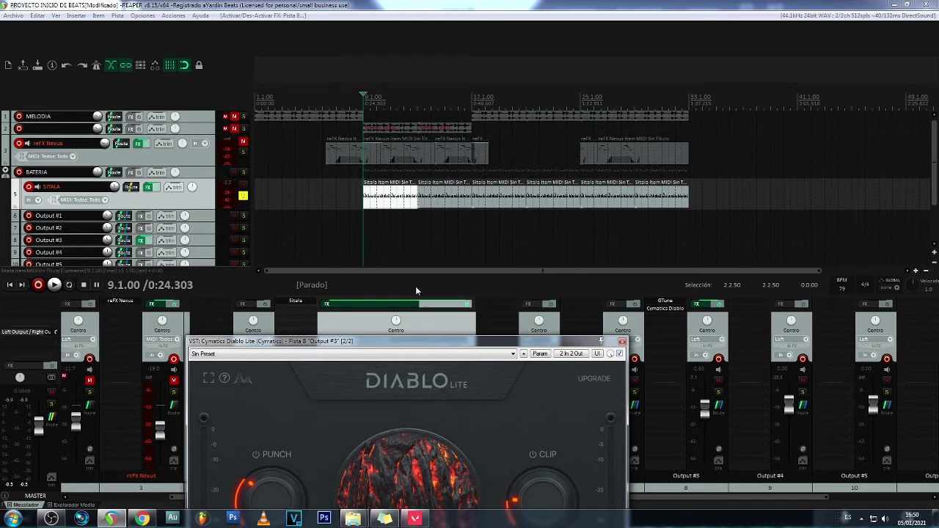
{"action": "left_click", "coordinate": [719, 392]}
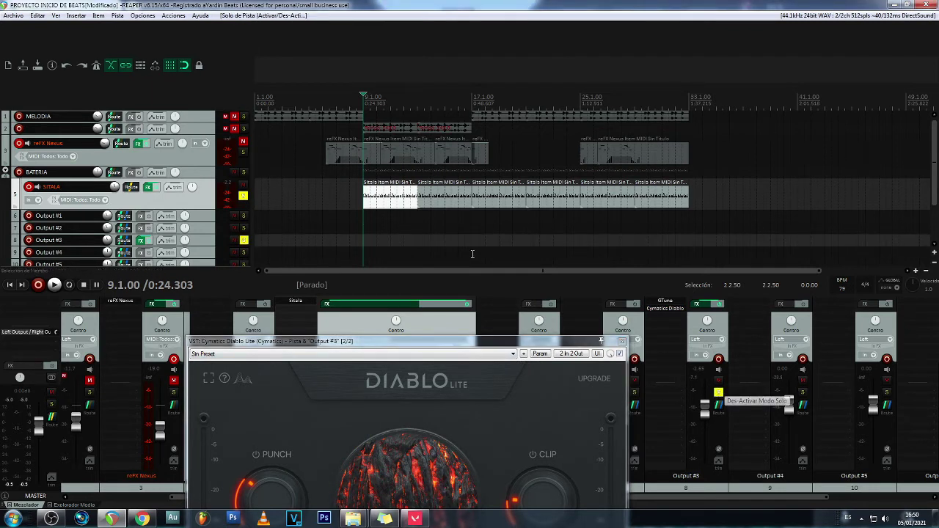
{"action": "left_click", "coordinate": [234, 253]}
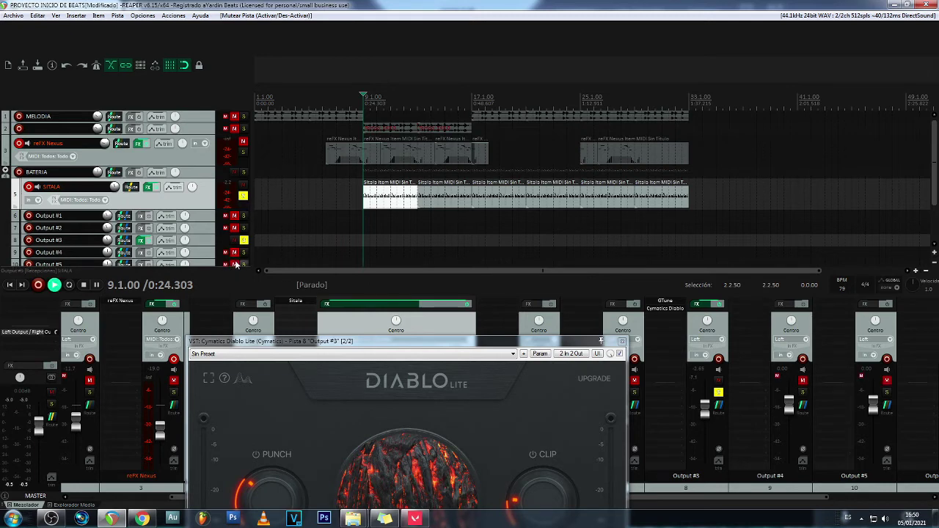
Start playback from bar 9 and reset Diablo Lite's Punch and Clip amounts to 0
{"action": "key", "text": "space"}
{"action": "left_click_drag", "start_coordinate": [503, 343], "coordinate": [570, 143]}
{"action": "left_click_drag", "start_coordinate": [338, 289], "coordinate": [335, 382]}
{"action": "left_click_drag", "start_coordinate": [609, 328], "coordinate": [601, 403]}
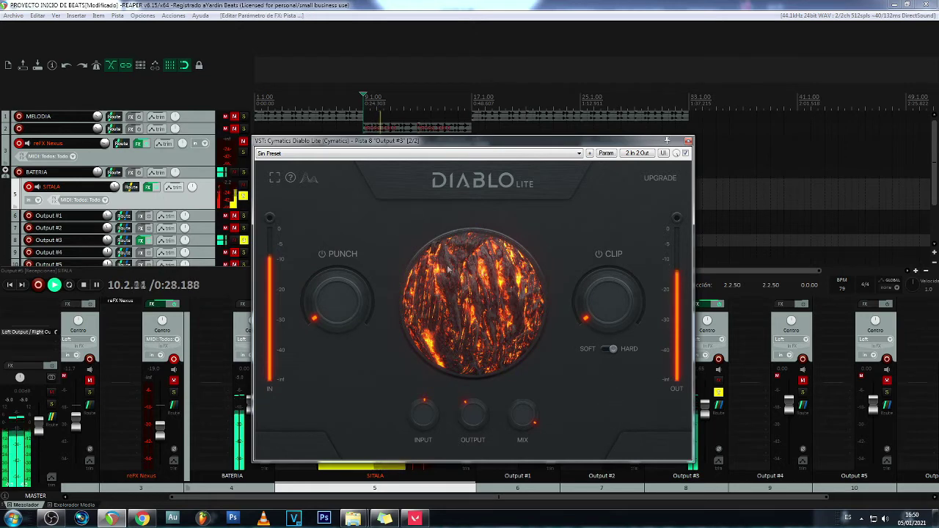
Lower Diablo Lite's Input gain slightly while the drum keeps playing
{"action": "key", "text": "super"}
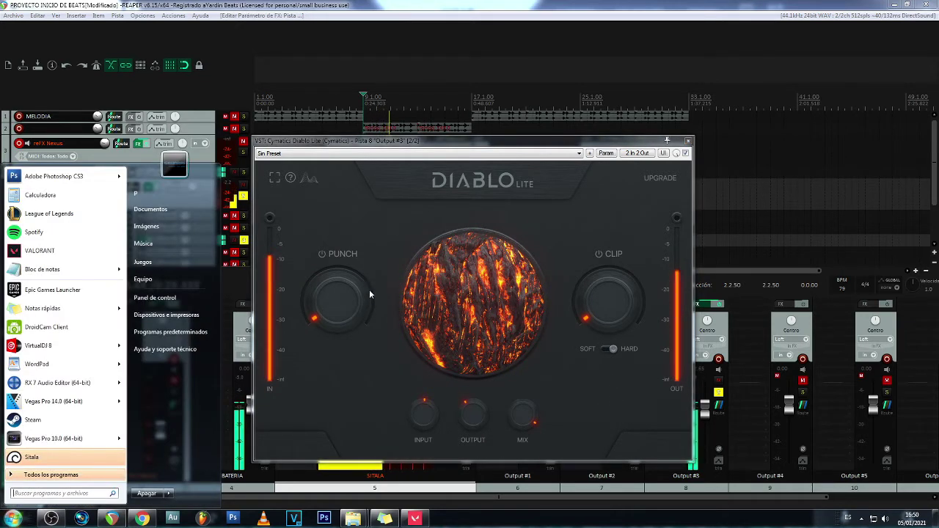
{"action": "mouse_move", "coordinate": [417, 411]}
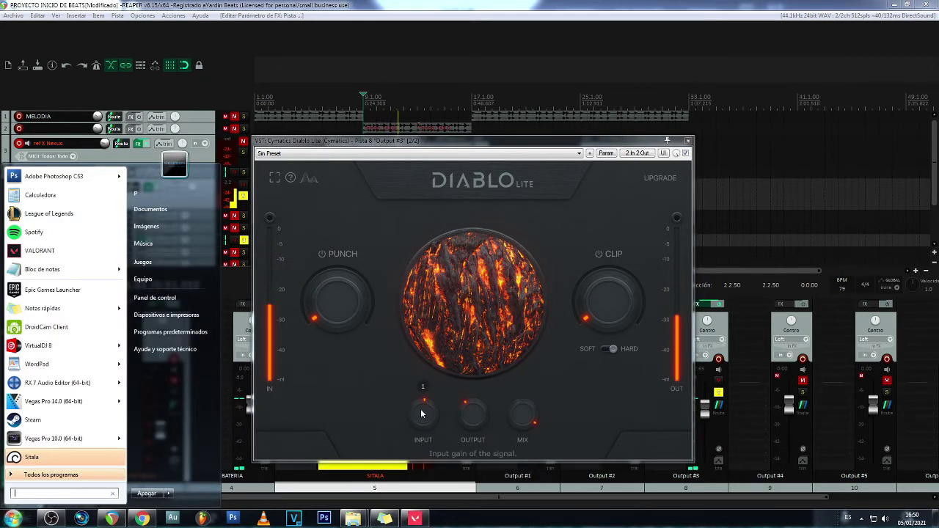
{"action": "mouse_move", "coordinate": [422, 415]}
{"action": "left_mouse_down"}
{"action": "mouse_move", "coordinate": [392, 411]}
{"action": "mouse_move", "coordinate": [425, 415]}
{"action": "mouse_move", "coordinate": [416, 418]}
{"action": "left_mouse_up"}
{"action": "mouse_move", "coordinate": [481, 414]}
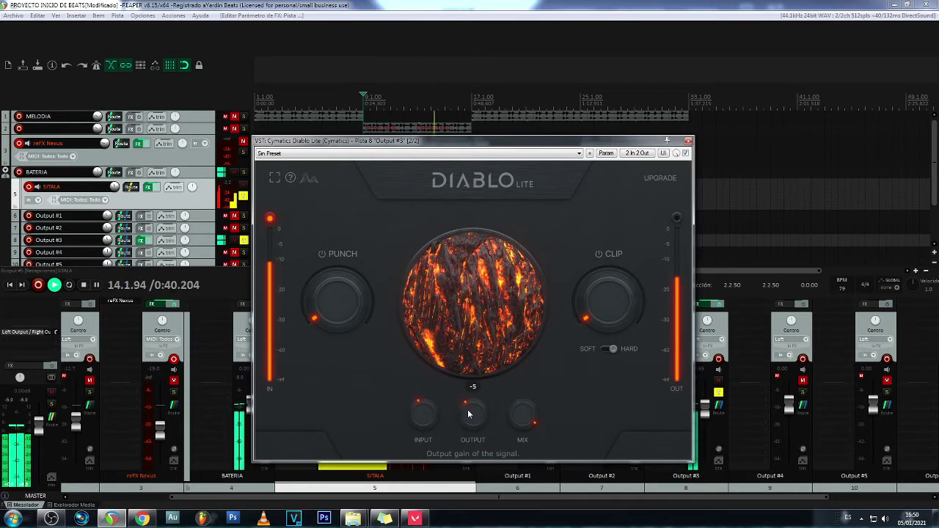
{"action": "mouse_move", "coordinate": [517, 424]}
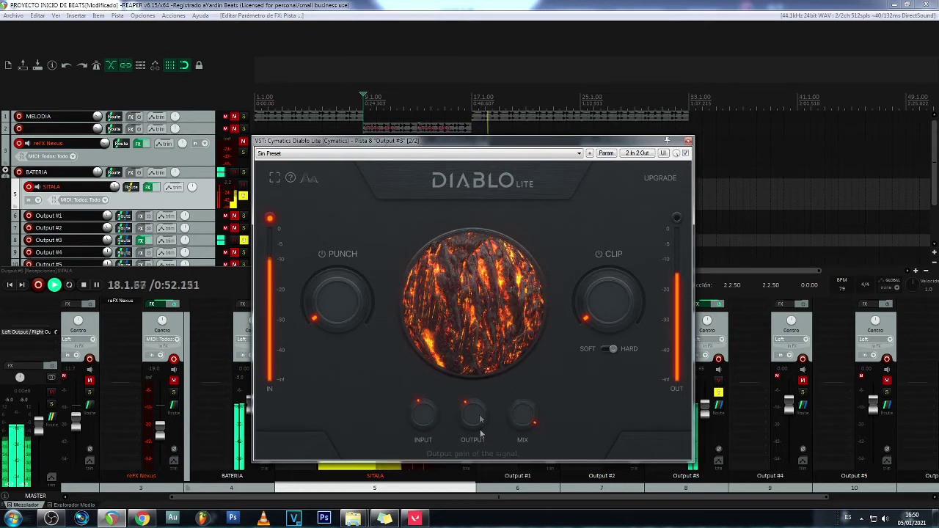
Raise Diablo Lite's Punch to roughly a third of its range and Clip to 46 while listening
{"action": "mouse_move", "coordinate": [346, 278]}
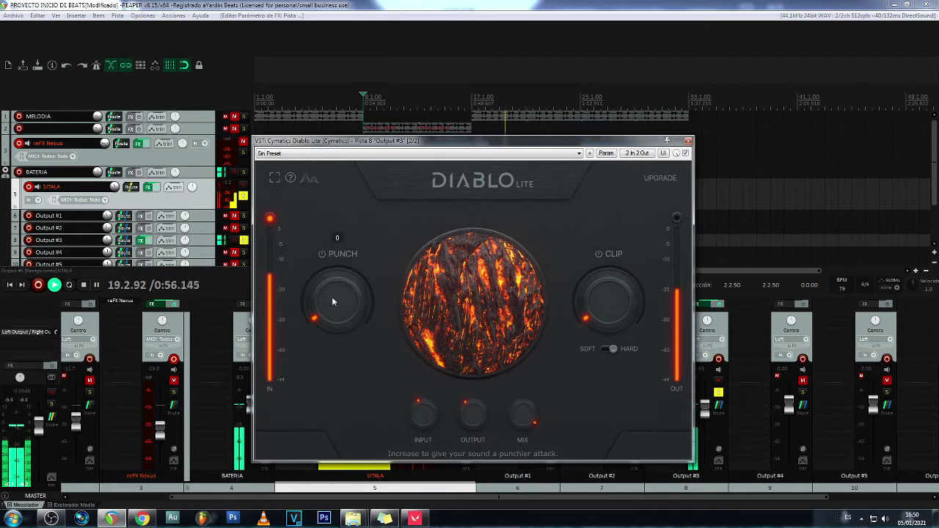
{"action": "mouse_move", "coordinate": [608, 295]}
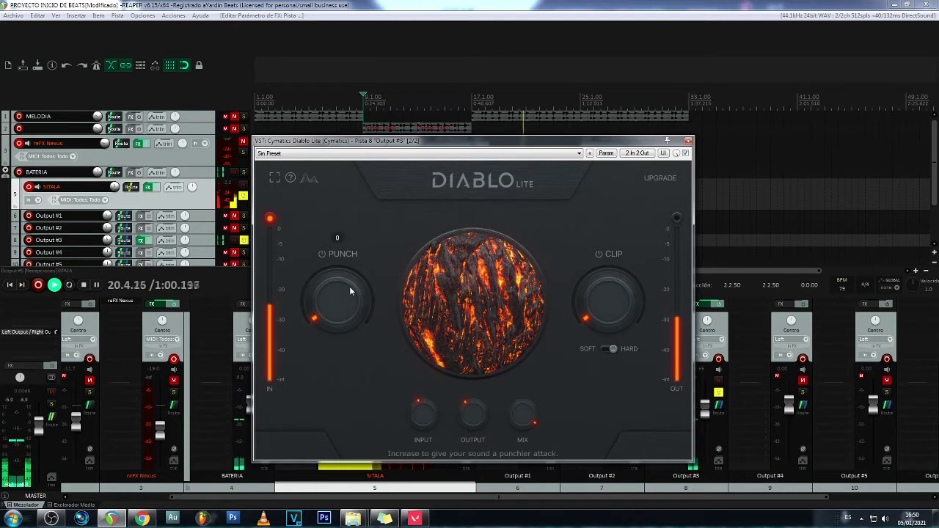
{"action": "mouse_move", "coordinate": [347, 306]}
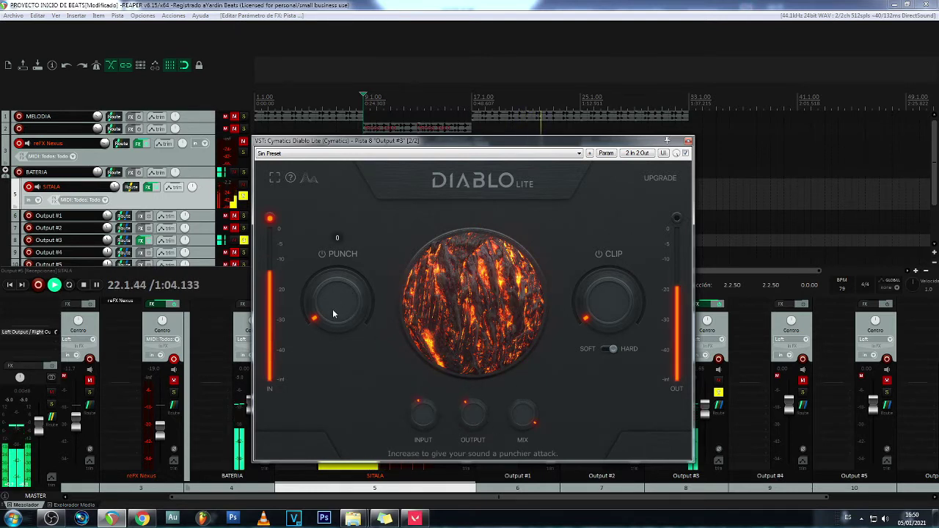
{"action": "left_click_drag", "start_coordinate": [331, 315], "coordinate": [321, 292]}
{"action": "left_click_drag", "start_coordinate": [513, 140], "coordinate": [681, 169]}
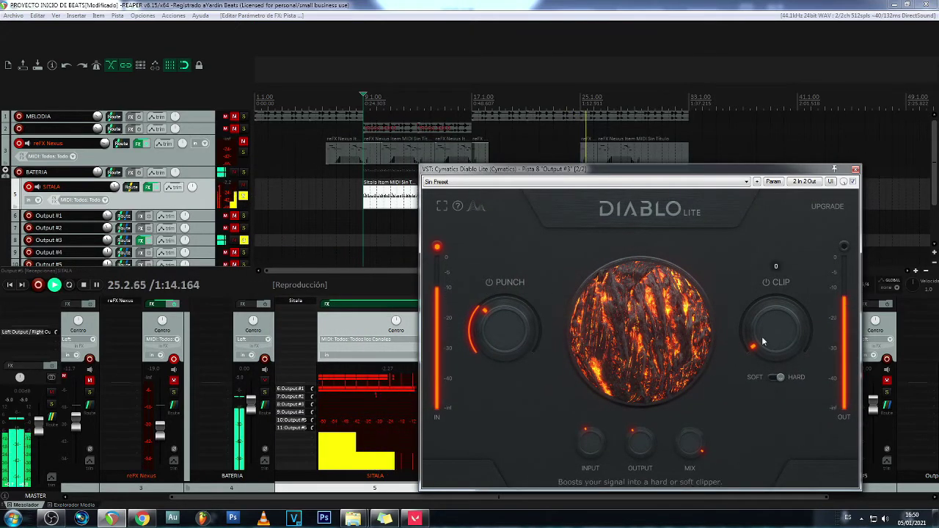
{"action": "left_click_drag", "start_coordinate": [774, 333], "coordinate": [763, 309]}
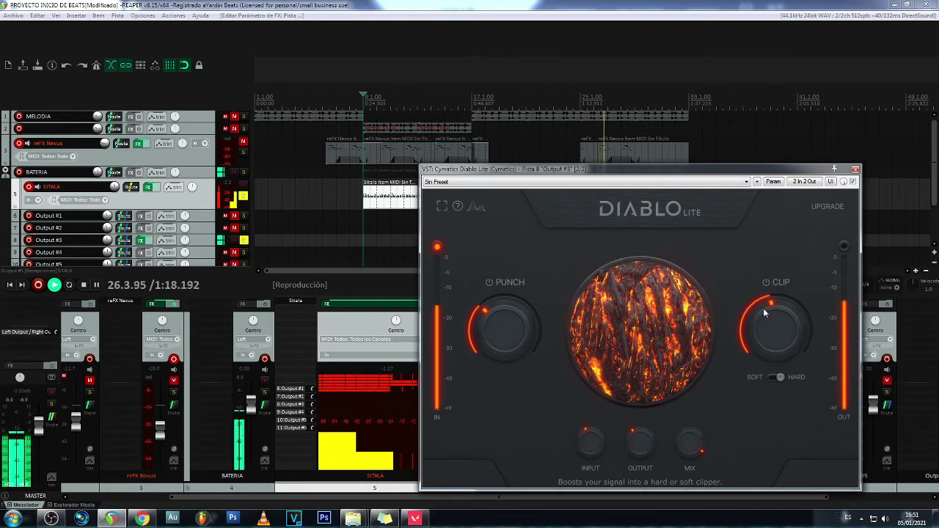
{"action": "key", "text": "space"}
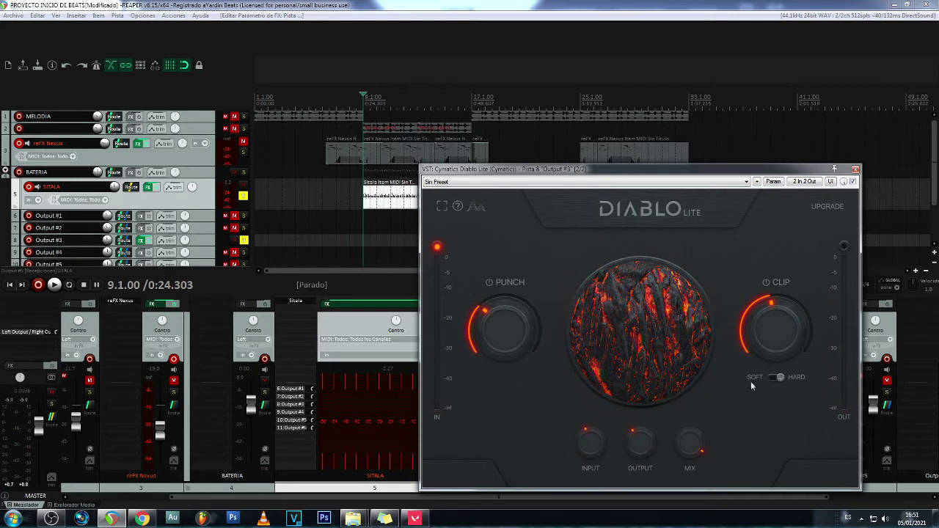
Audition the clipper in Soft mode from bar 9, and return it to Hard
{"action": "left_click", "coordinate": [775, 377]}
{"action": "left_click_drag", "start_coordinate": [503, 171], "coordinate": [464, 170]}
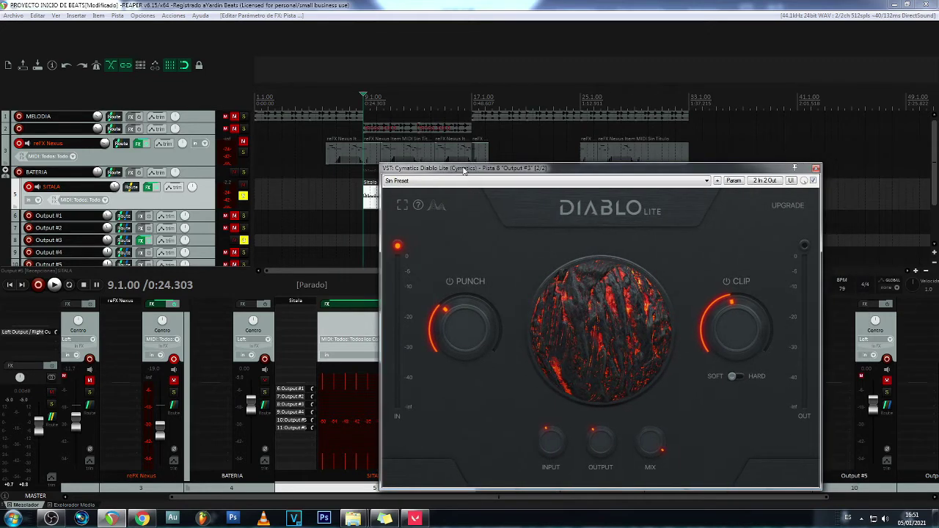
{"action": "mouse_move", "coordinate": [711, 341]}
{"action": "mouse_move", "coordinate": [726, 319]}
{"action": "key", "text": "space"}
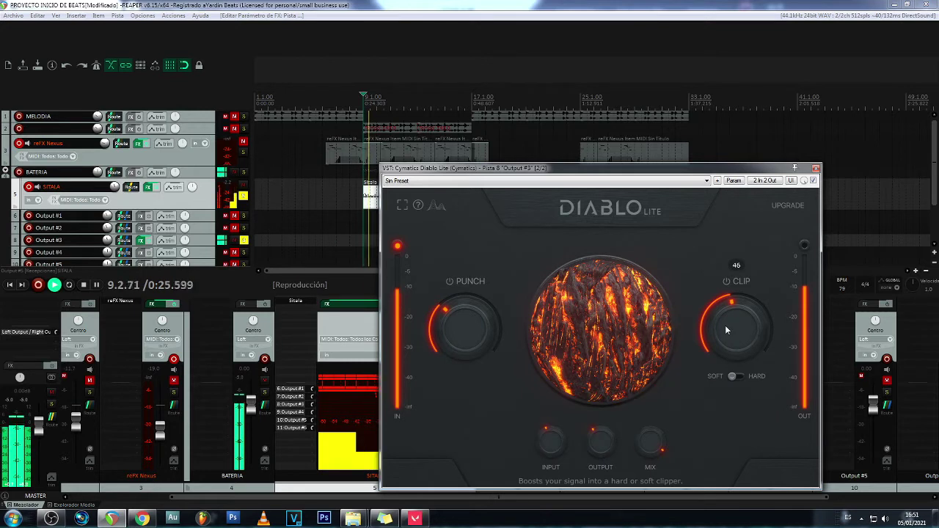
{"action": "left_click", "coordinate": [736, 376]}
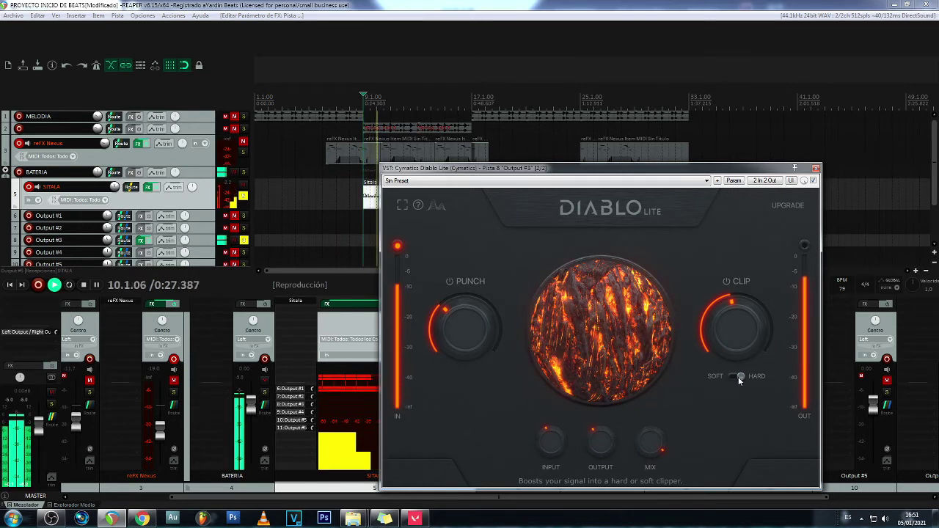
Set Diablo Lite's Mix to 72, close the plugin window, and stop playback
{"action": "mouse_move", "coordinate": [656, 460]}
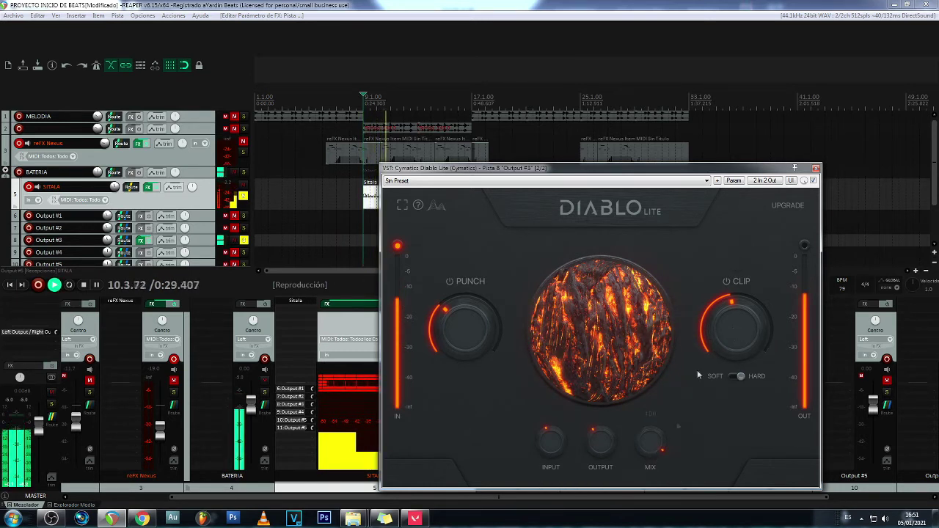
{"action": "mouse_move", "coordinate": [651, 441]}
{"action": "left_mouse_down"}
{"action": "mouse_move", "coordinate": [639, 476]}
{"action": "mouse_move", "coordinate": [638, 444]}
{"action": "left_mouse_up"}
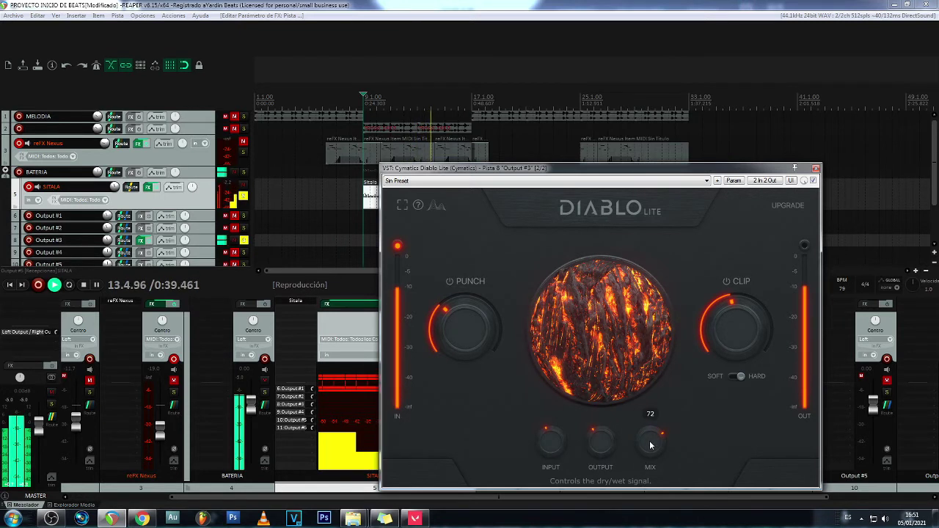
{"action": "left_click", "coordinate": [815, 168]}
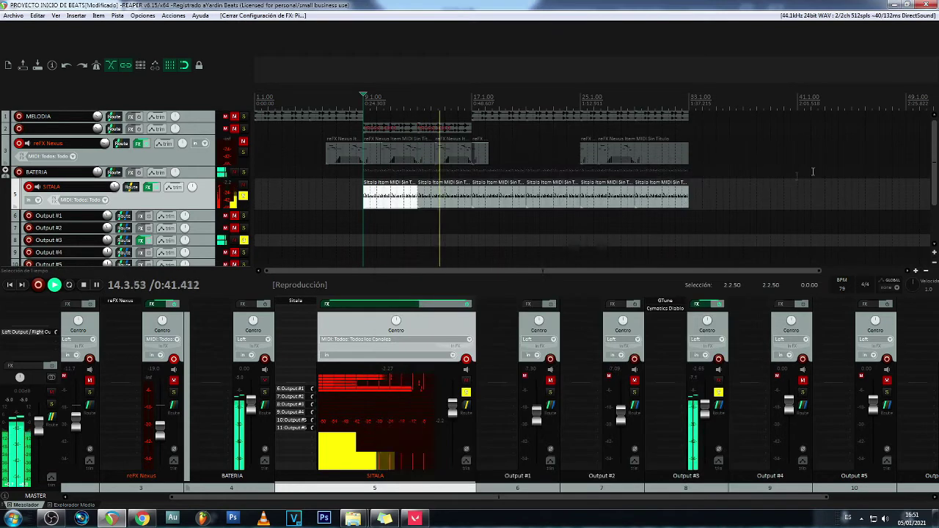
{"action": "key", "text": "space"}
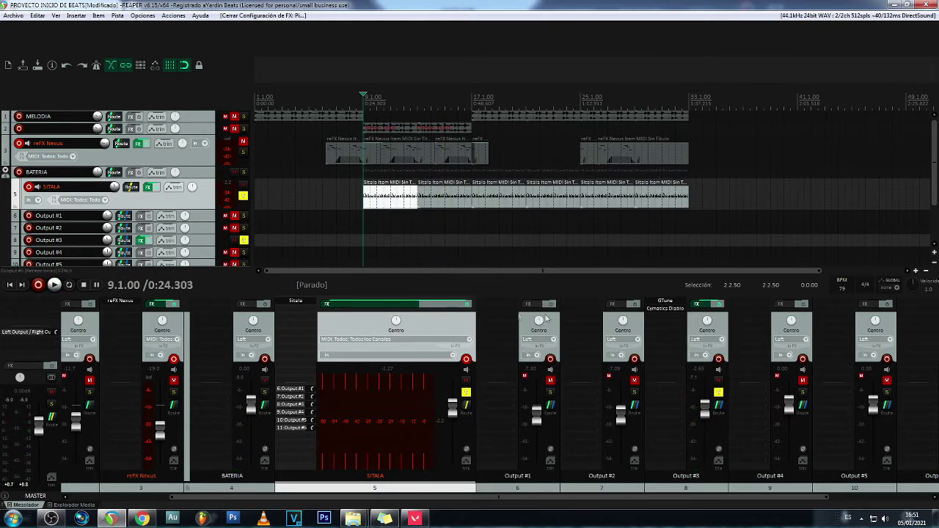
Play from bar 9, briefly unmute Output #1, and leave Output #2 unmuted to hear it with Output #3
{"action": "key", "text": "space"}
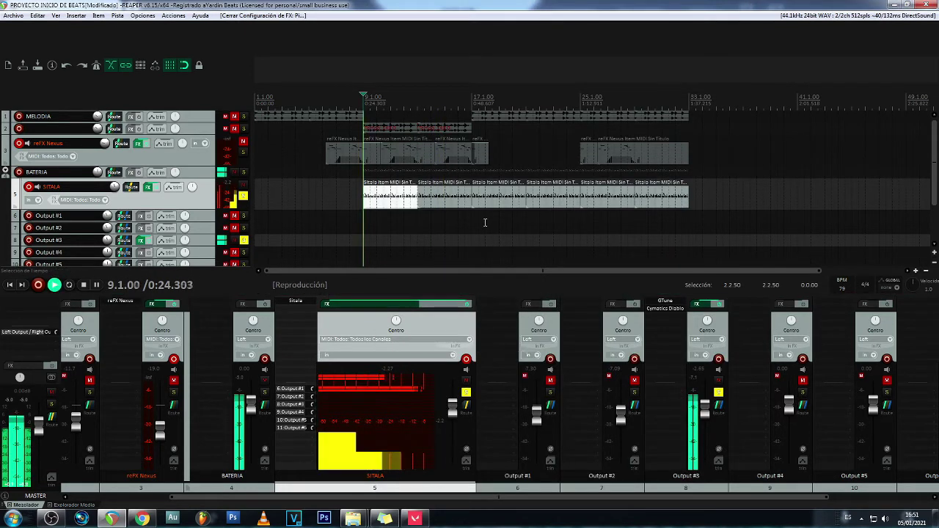
{"action": "left_click", "coordinate": [235, 216]}
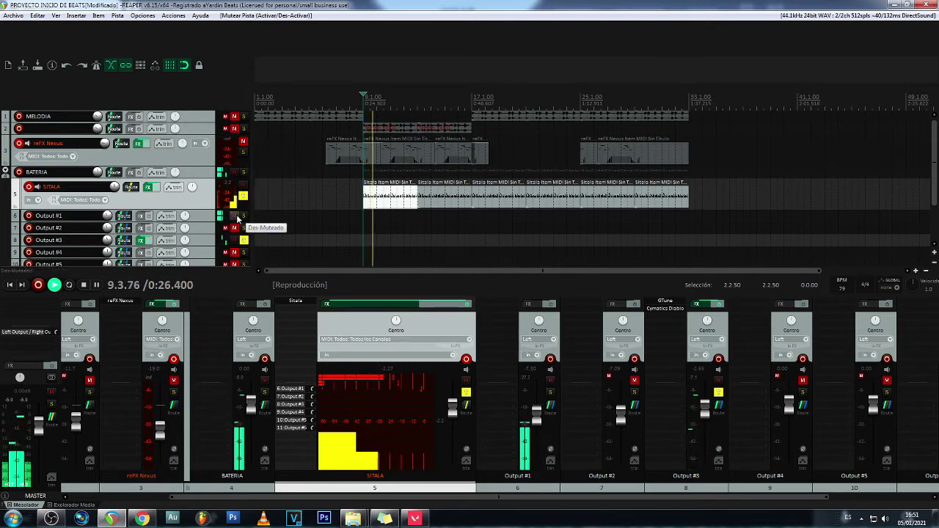
{"action": "left_click", "coordinate": [234, 216]}
{"action": "left_click", "coordinate": [235, 228]}
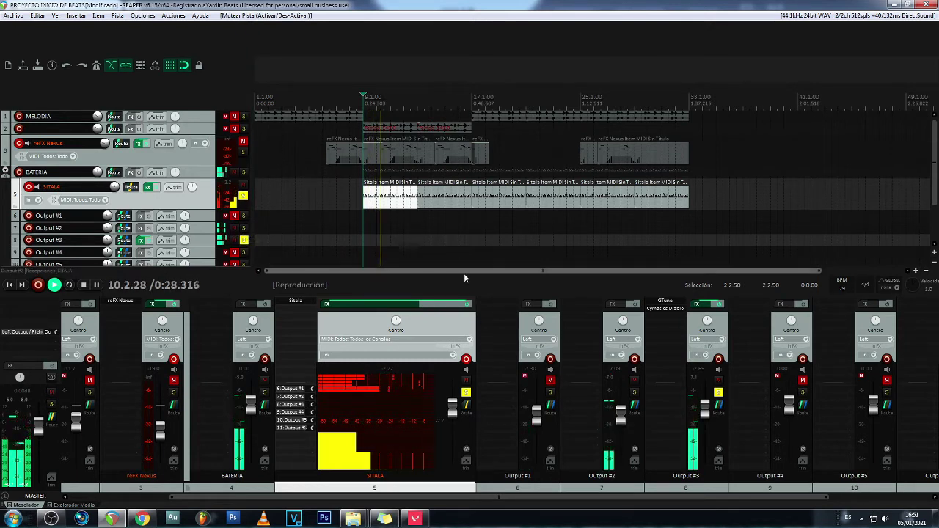
{"action": "key", "text": "space"}
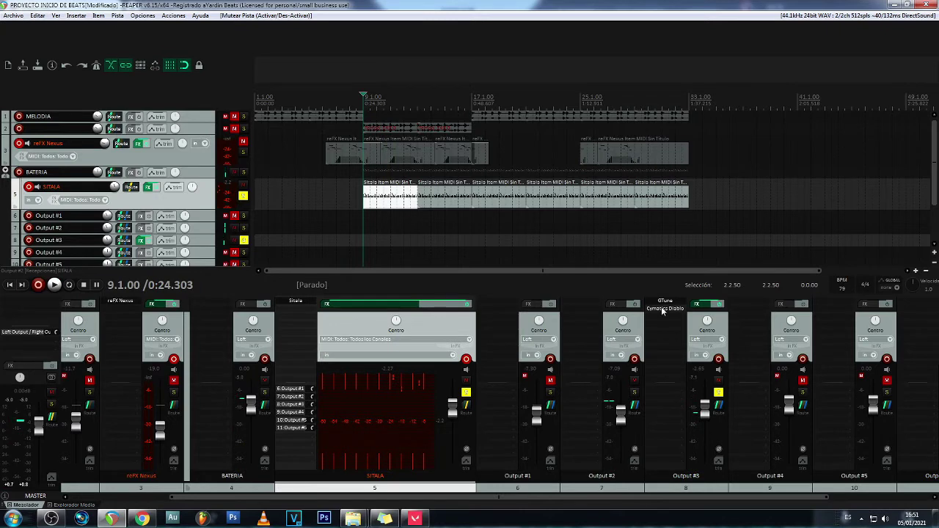
Copy Diablo Lite from Output #3 to Output #2, open the copy, and place its window clear of the track controls
{"action": "left_click_drag", "start_coordinate": [576, 304], "coordinate": [575, 304]}
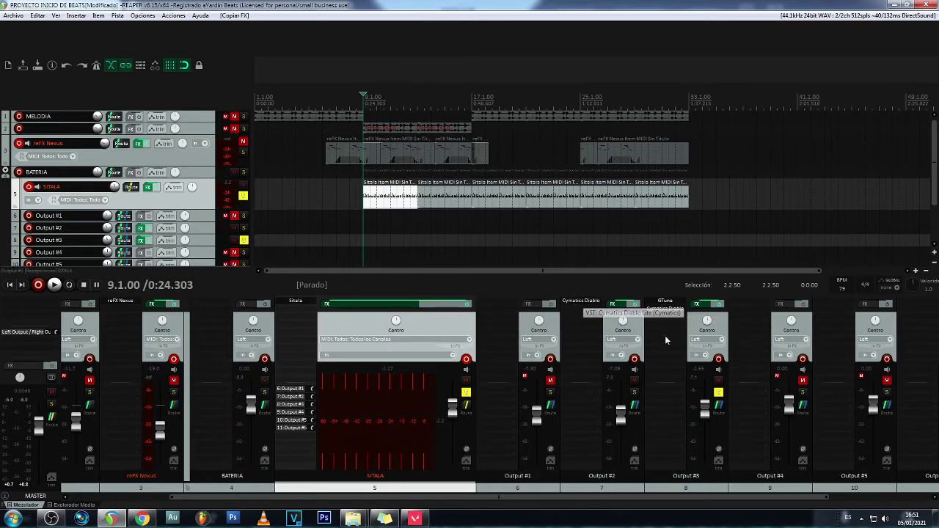
{"action": "left_click", "coordinate": [581, 300]}
{"action": "left_click_drag", "start_coordinate": [290, 32], "coordinate": [546, 226]}
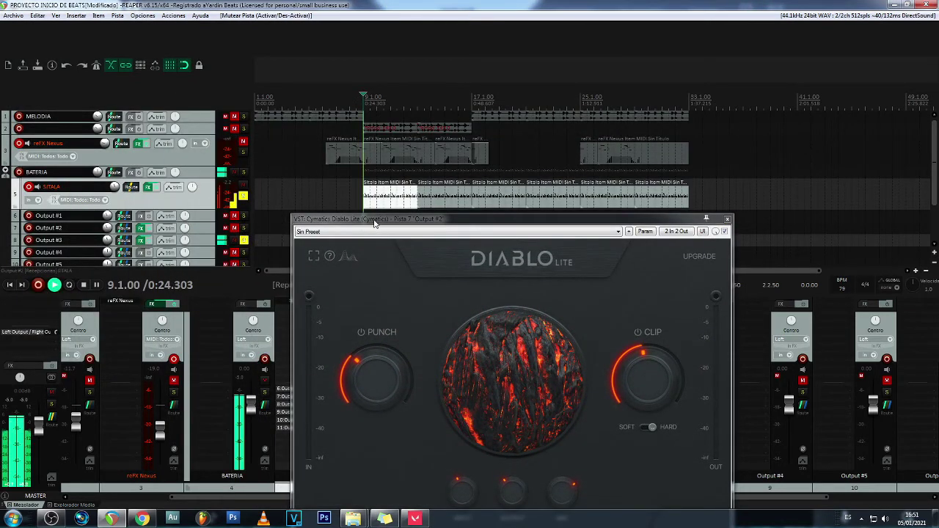
{"action": "left_click_drag", "start_coordinate": [362, 224], "coordinate": [442, 171]}
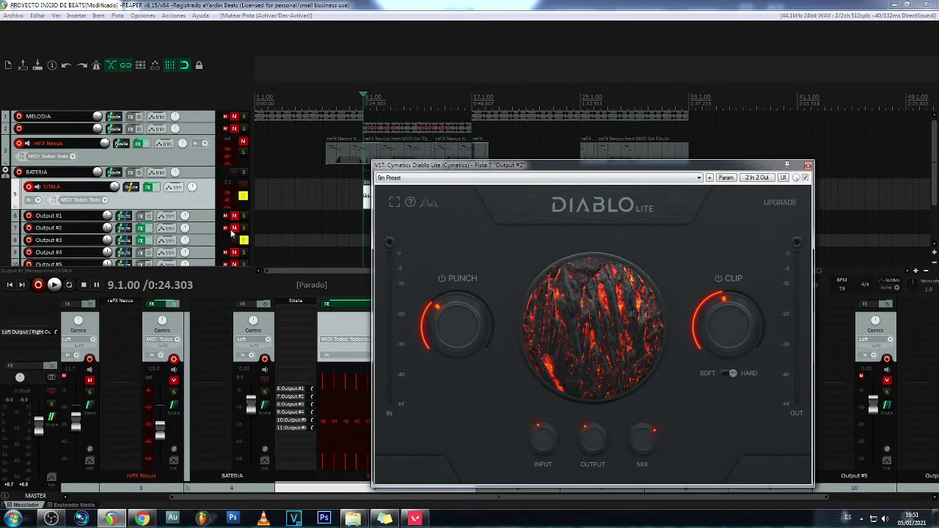
Switch the solo from Output #3 to Output #2 and play from bar 9
{"action": "left_click", "coordinate": [234, 240]}
{"action": "left_click", "coordinate": [243, 240]}
{"action": "left_click", "coordinate": [245, 229]}
{"action": "key", "text": "space"}
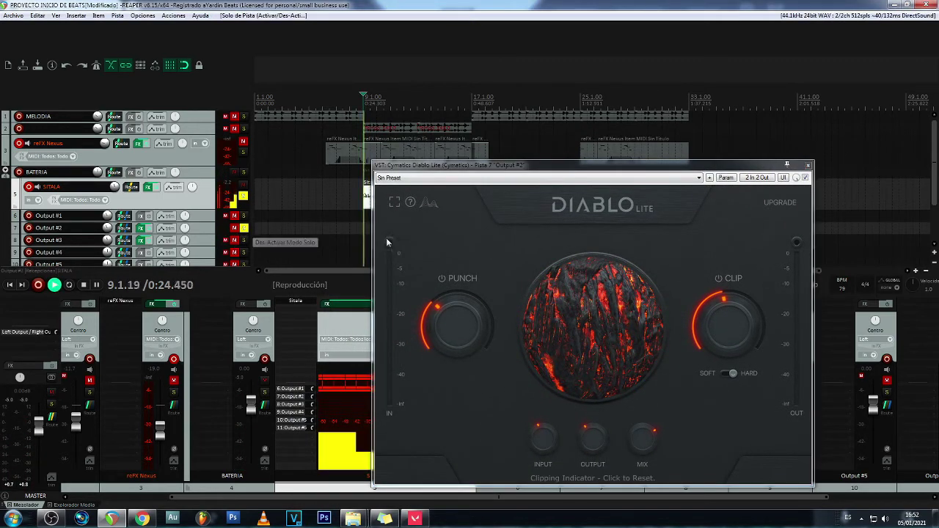
Audition Output #2 with Punch at 49, and reduce both Clip and Punch to 0 for comparison
{"action": "mouse_move", "coordinate": [451, 327]}
{"action": "left_click_drag", "start_coordinate": [444, 342], "coordinate": [443, 320]}
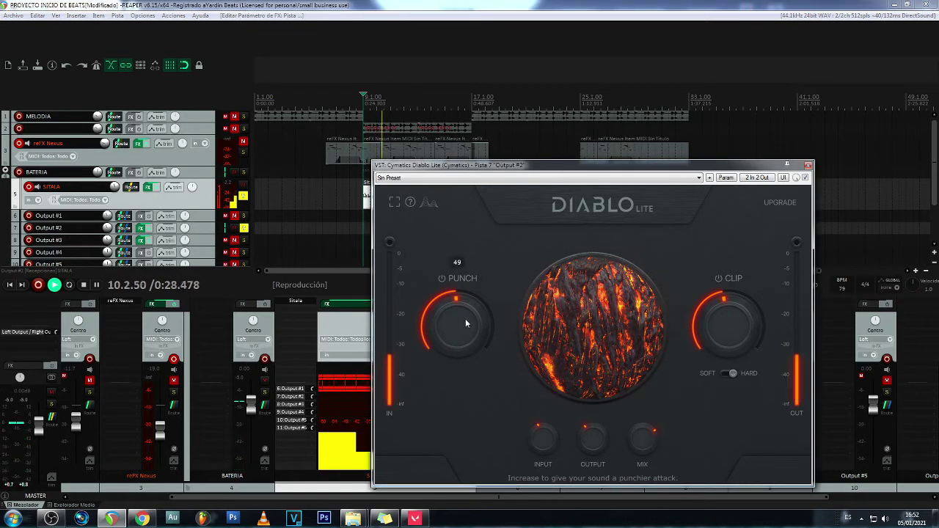
{"action": "left_click_drag", "start_coordinate": [708, 319], "coordinate": [710, 393]}
{"action": "left_click_drag", "start_coordinate": [456, 323], "coordinate": [458, 382]}
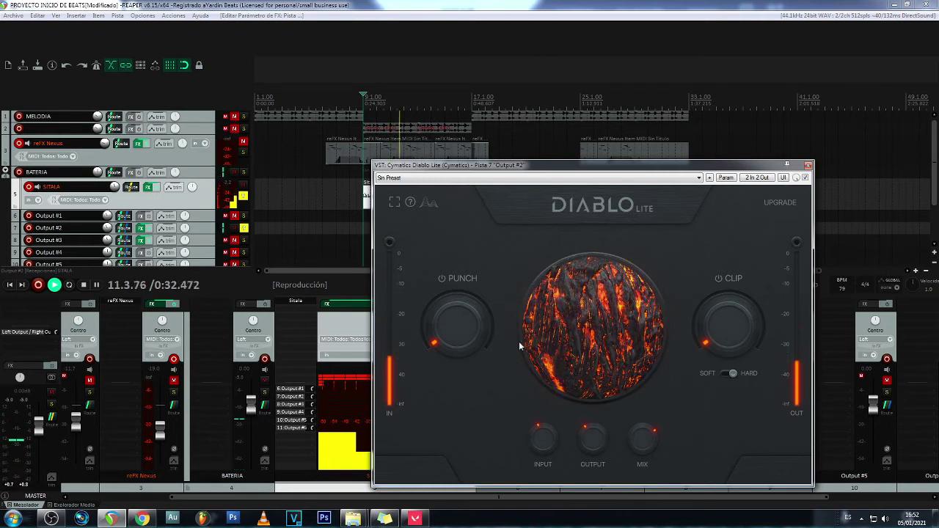
Raise Punch to a little under half and Clip to its maximum, and play Output #2 from bar 9
{"action": "left_click_drag", "start_coordinate": [451, 327], "coordinate": [446, 301]}
{"action": "key", "text": "space"}
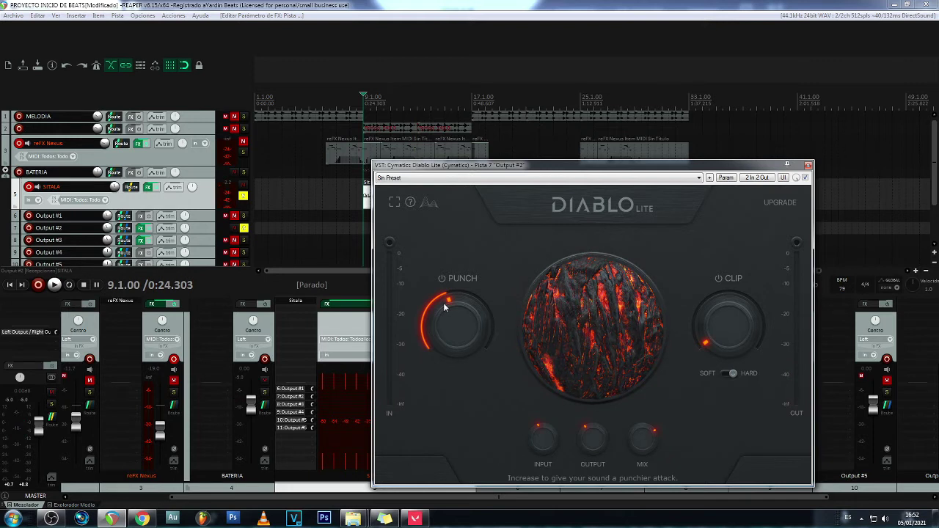
{"action": "left_click_drag", "start_coordinate": [444, 303], "coordinate": [444, 304]}
{"action": "mouse_move", "coordinate": [734, 341]}
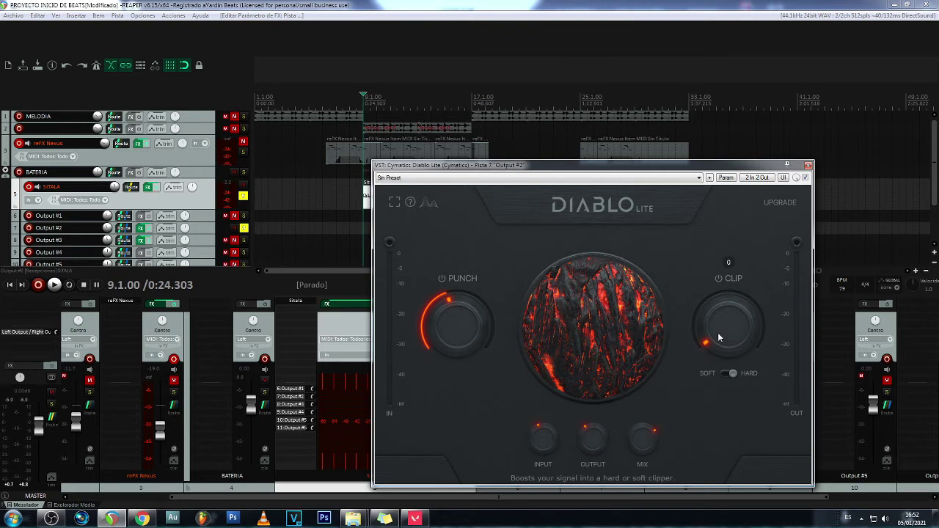
{"action": "left_click_drag", "start_coordinate": [716, 334], "coordinate": [751, 281]}
{"action": "key", "text": "space"}
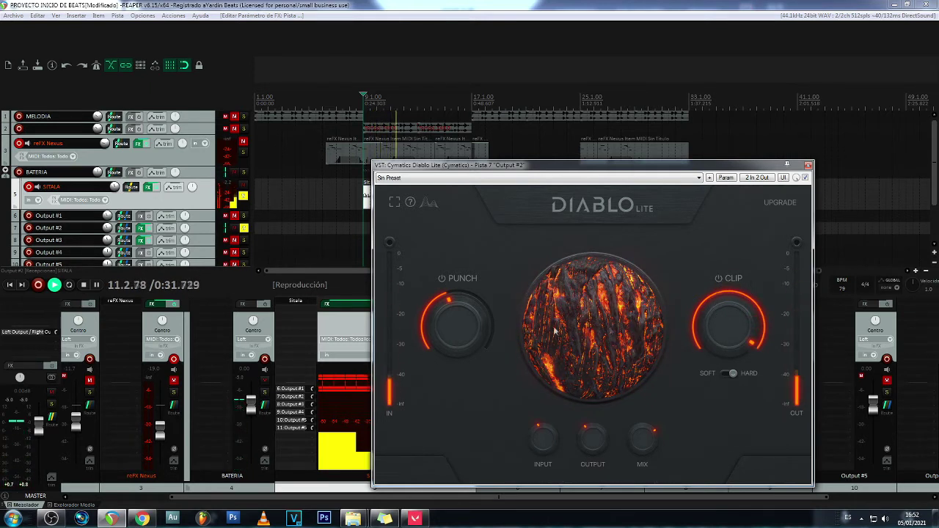
Audition Punch at its maximum, settle it at 39, and lower Clip to about half of its range
{"action": "left_click_drag", "start_coordinate": [444, 333], "coordinate": [446, 294]}
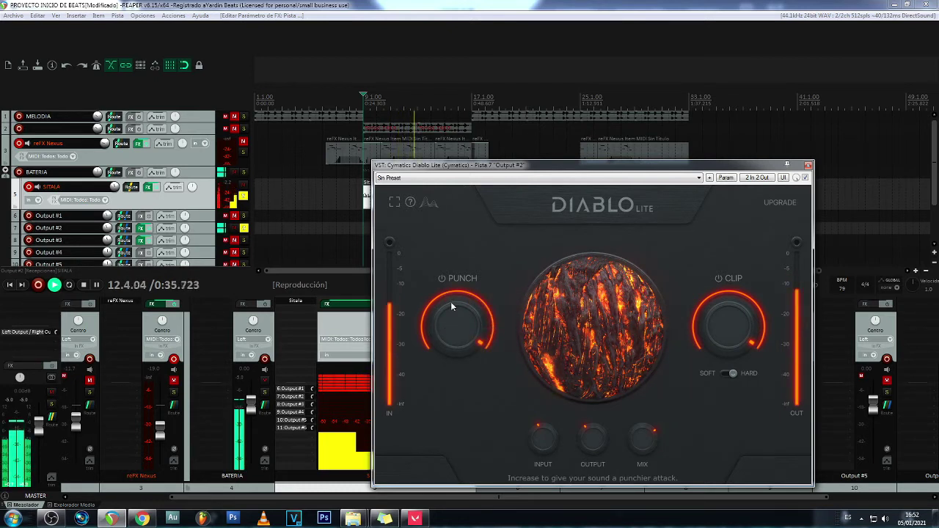
{"action": "scroll", "coordinate": [450, 302], "scroll_direction": "down", "scroll_amount": 1}
{"action": "left_click_drag", "start_coordinate": [450, 303], "coordinate": [449, 337]}
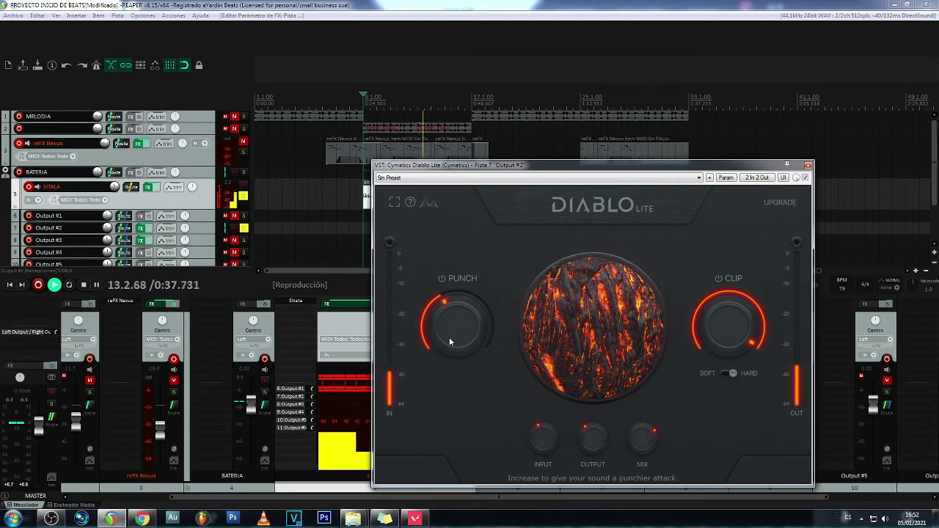
{"action": "left_click_drag", "start_coordinate": [734, 326], "coordinate": [703, 335]}
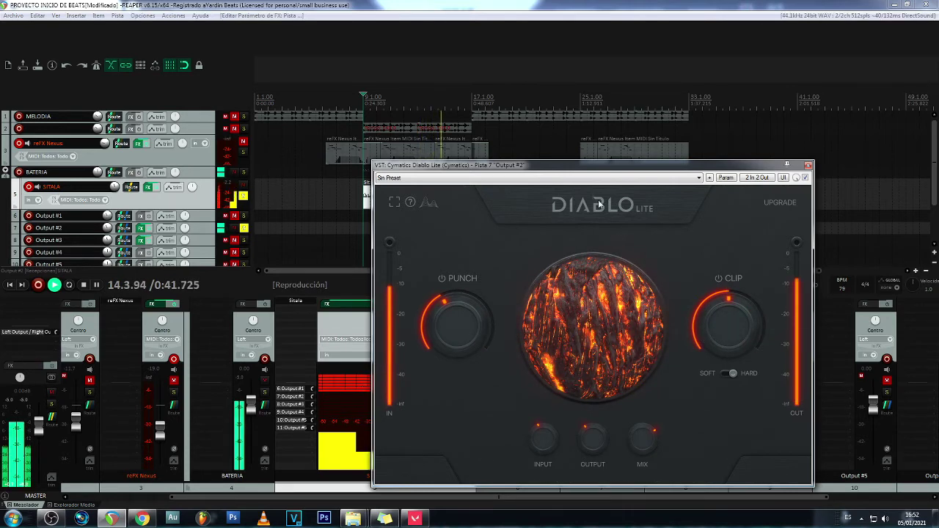
Move the Diablo Lite window aside, stop playback, and close the plugin
{"action": "left_click_drag", "start_coordinate": [573, 172], "coordinate": [449, 179]}
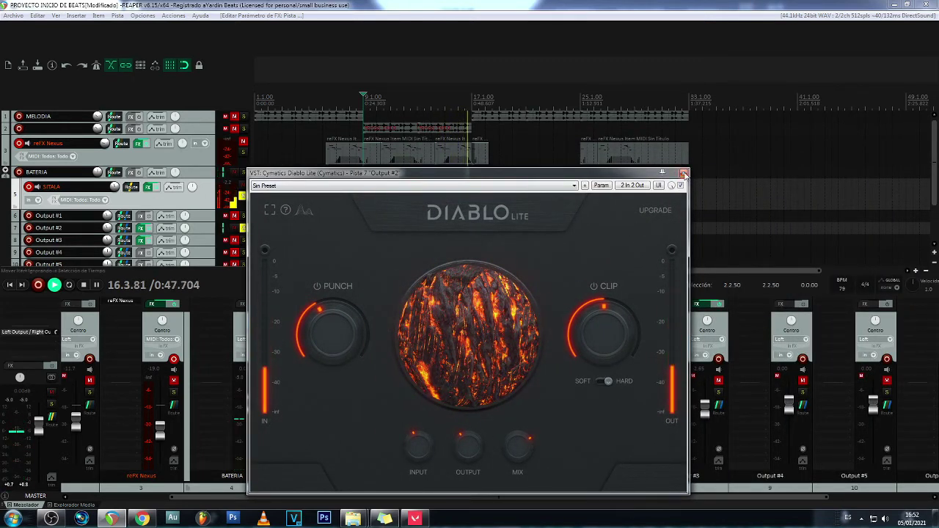
{"action": "key", "text": "space"}
{"action": "left_click", "coordinate": [684, 174]}
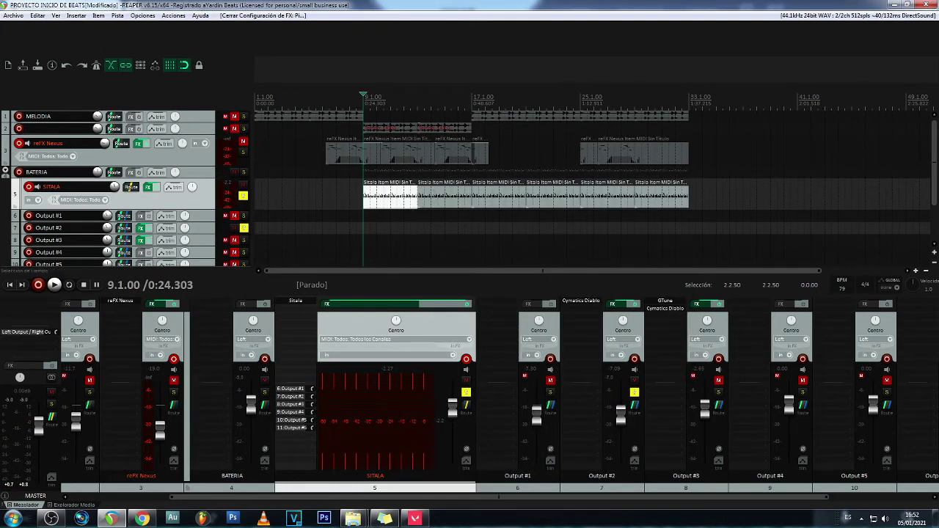
Insert a virtual instrument track with ReaSamplOmatic5000, filtering the plugin list by "rea"
{"action": "scroll", "coordinate": [927, 226], "scroll_direction": "down", "scroll_amount": 3}
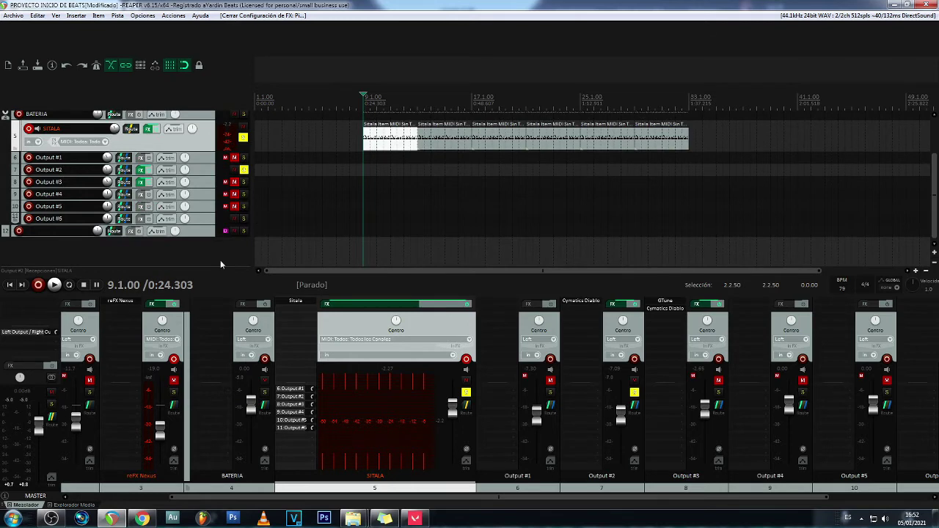
{"action": "right_click", "coordinate": [221, 261]}
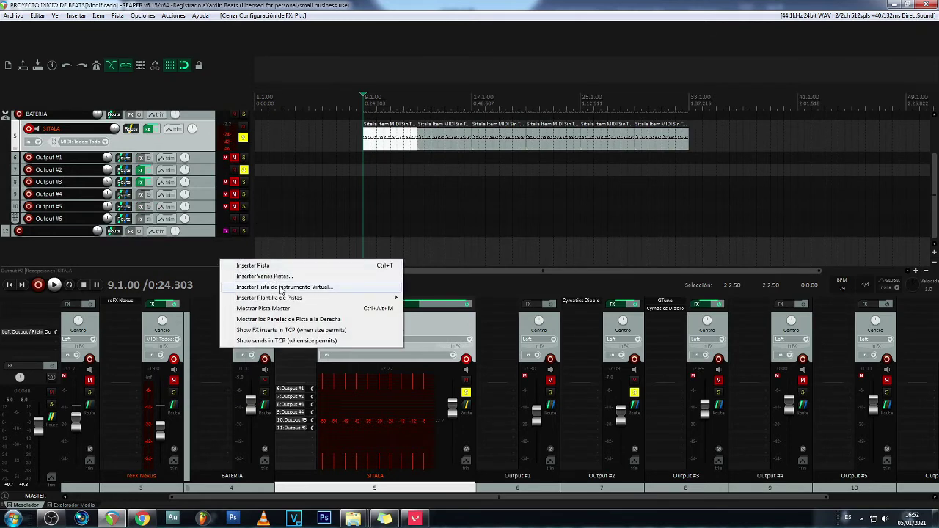
{"action": "left_click", "coordinate": [281, 288]}
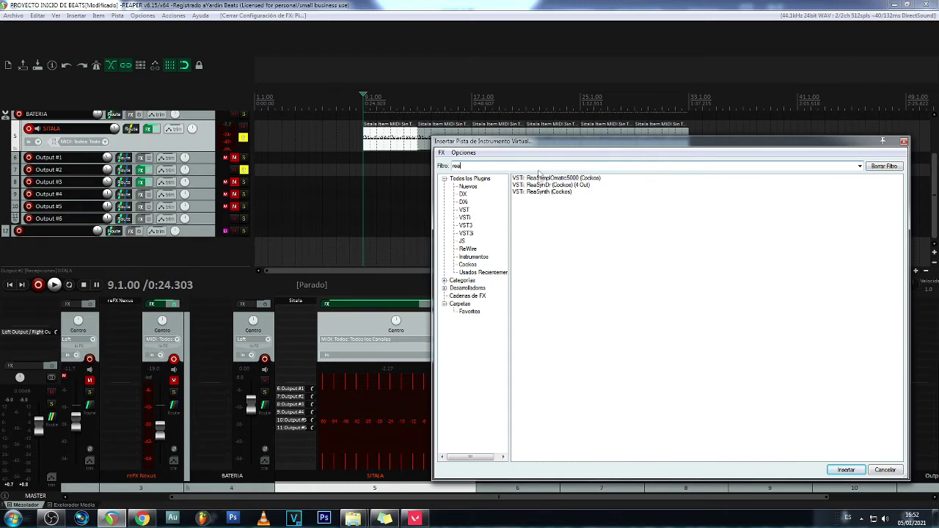
{"action": "double_click", "coordinate": [532, 179]}
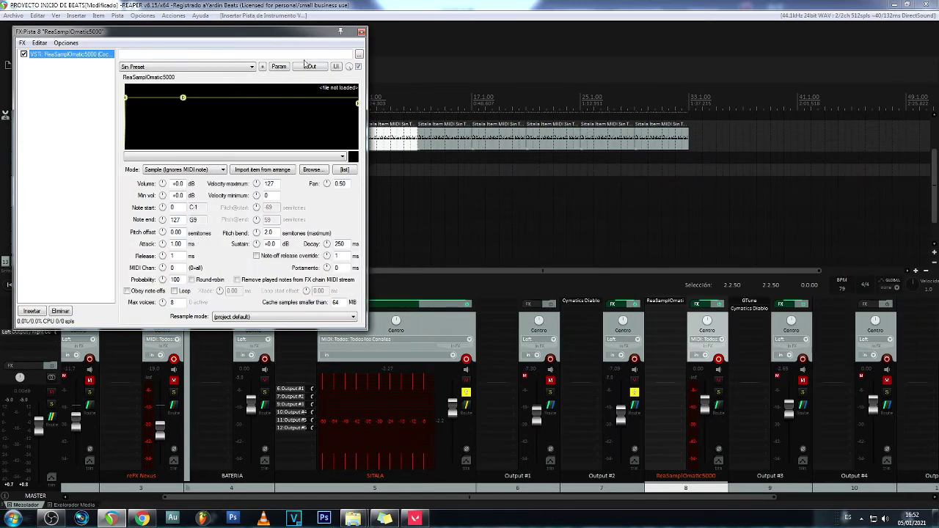
Load the "808 hardcore ready" preset in ReaSamplOmatic5000 and close its FX window
{"action": "left_click", "coordinate": [225, 68]}
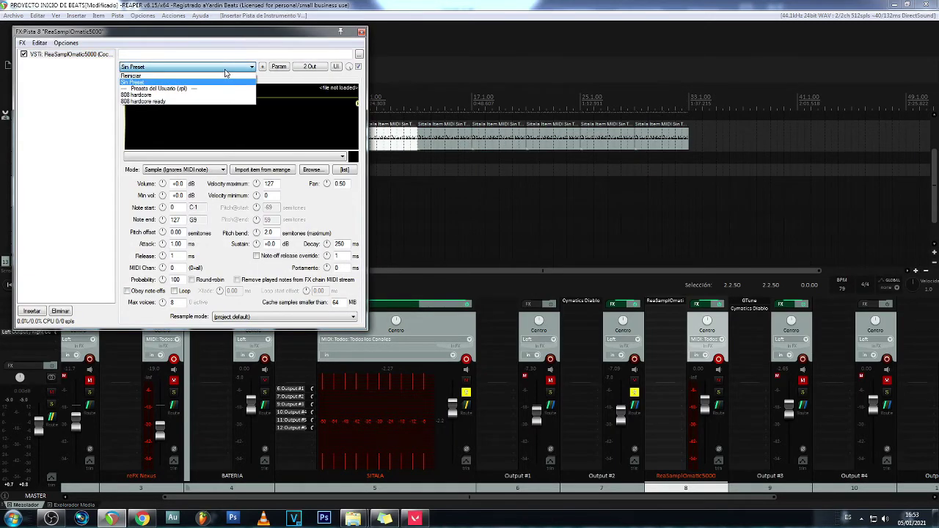
{"action": "left_click", "coordinate": [158, 102]}
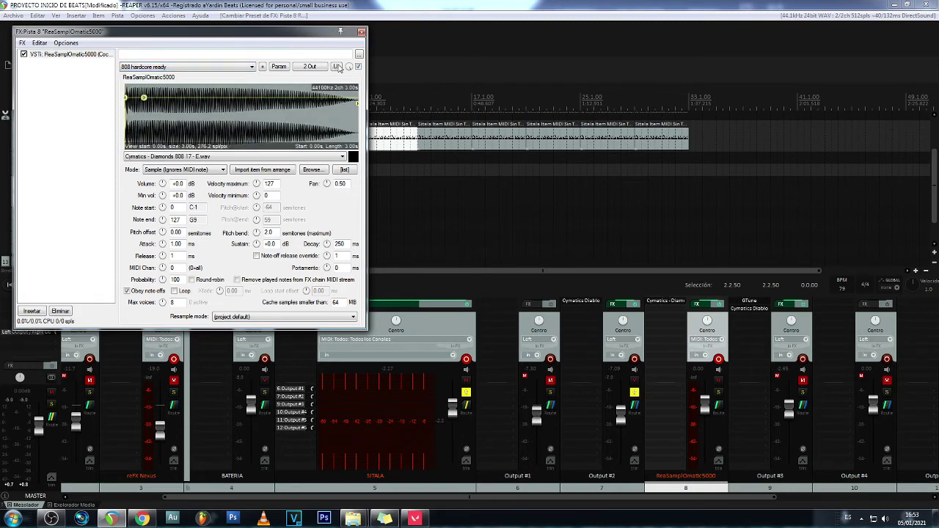
{"action": "left_click_drag", "start_coordinate": [200, 35], "coordinate": [316, 78]}
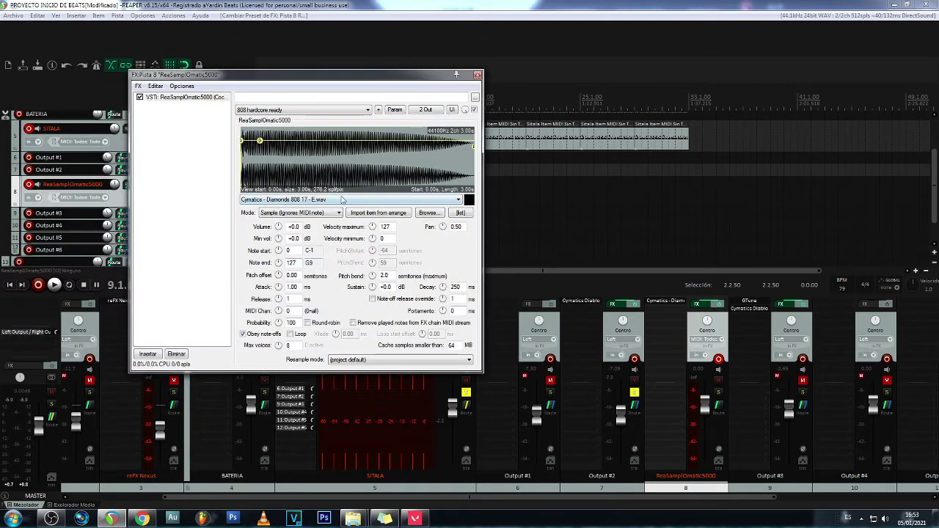
{"action": "left_click", "coordinate": [477, 76]}
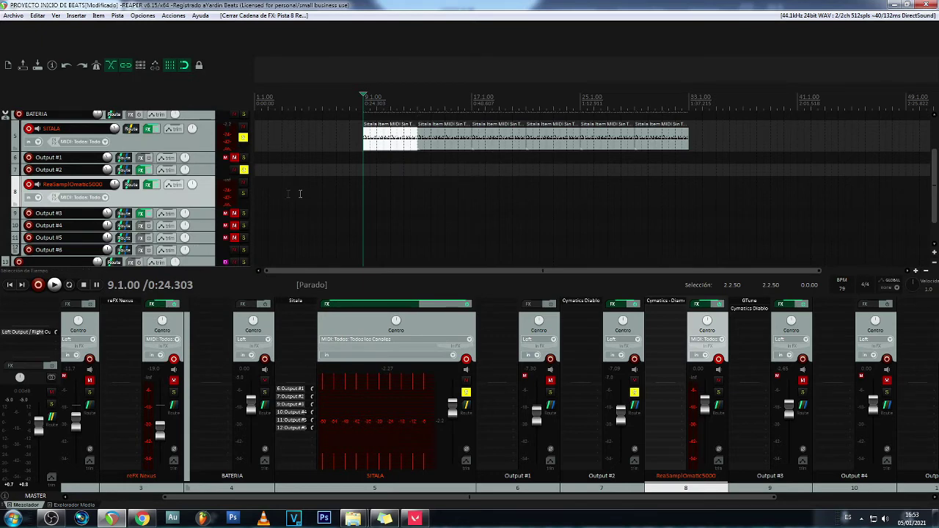
Insert a new MIDI item on the ReaSamplOmatic5000 track spanning bars 1 to 9
{"action": "left_click_drag", "start_coordinate": [257, 194], "coordinate": [363, 187]}
{"action": "left_click", "coordinate": [78, 16]}
{"action": "left_click", "coordinate": [94, 37]}
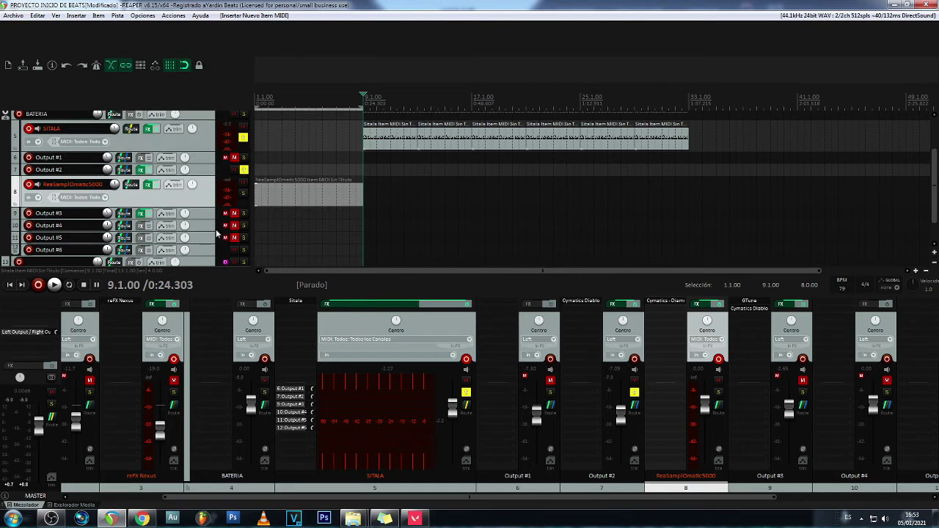
Leave only ReaSamplOmatic5000 soloed, with Output #2 muted and SITALA unsoloed, and move its track above MELODIA
{"action": "left_click", "coordinate": [235, 170]}
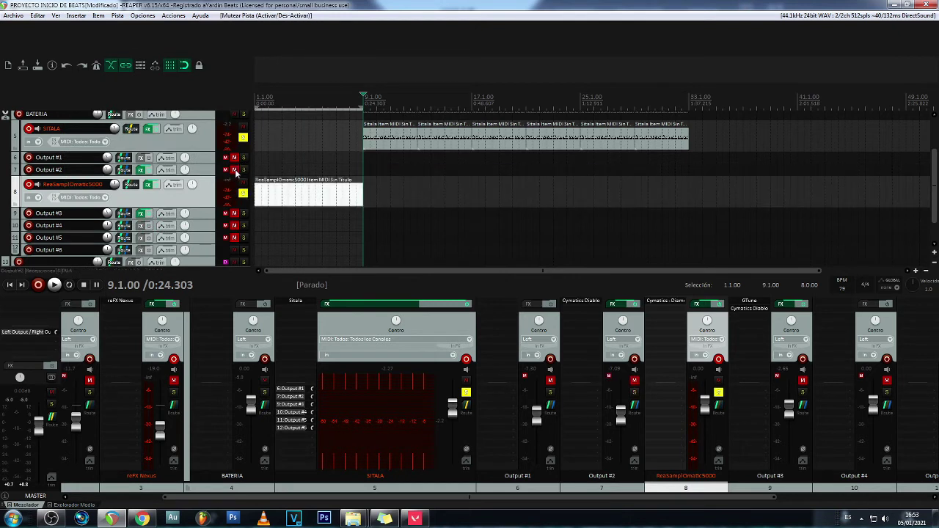
{"action": "left_click", "coordinate": [243, 139]}
{"action": "left_click", "coordinate": [257, 192]}
{"action": "left_click", "coordinate": [269, 194]}
{"action": "left_click_drag", "start_coordinate": [227, 206], "coordinate": [190, 87]}
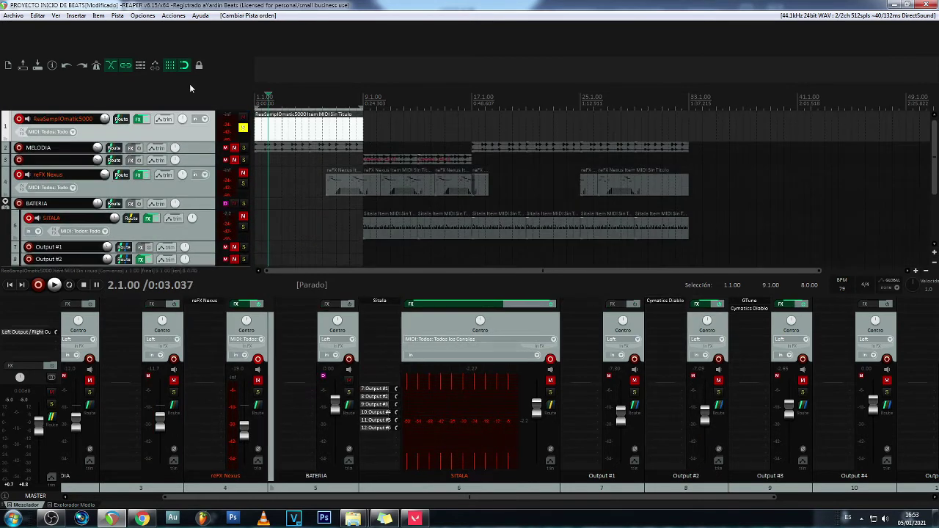
Open the ReaSamplOmatic5000 MIDI item for editing and audition several piano-roll keys to find the 808's pitch
{"action": "left_click", "coordinate": [260, 132]}
{"action": "left_click", "coordinate": [279, 130]}
{"action": "double_click", "coordinate": [279, 130]}
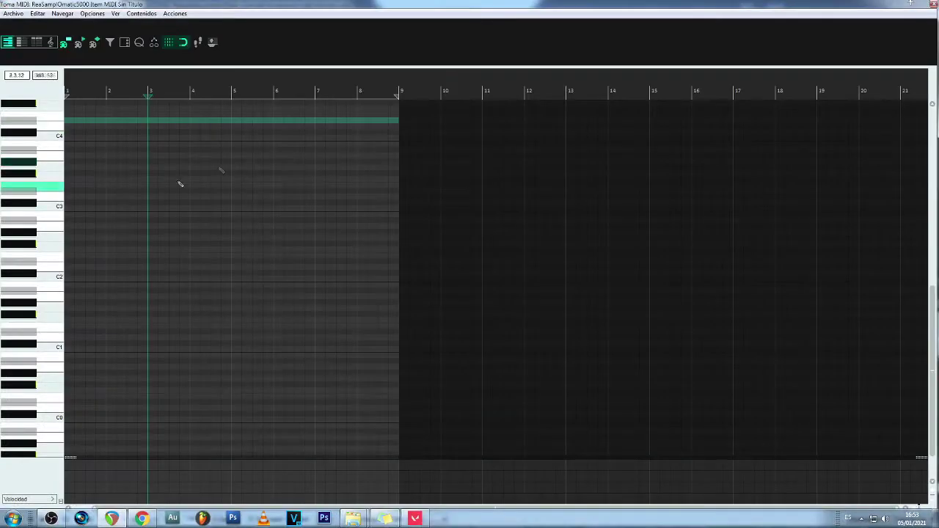
{"action": "left_click", "coordinate": [56, 187]}
{"action": "left_click", "coordinate": [57, 208]}
{"action": "left_click", "coordinate": [51, 237]}
{"action": "left_click", "coordinate": [54, 145]}
{"action": "scroll", "coordinate": [52, 153], "scroll_direction": "up", "scroll_amount": 1}
{"action": "left_click_drag", "start_coordinate": [75, 161], "coordinate": [75, 144]}
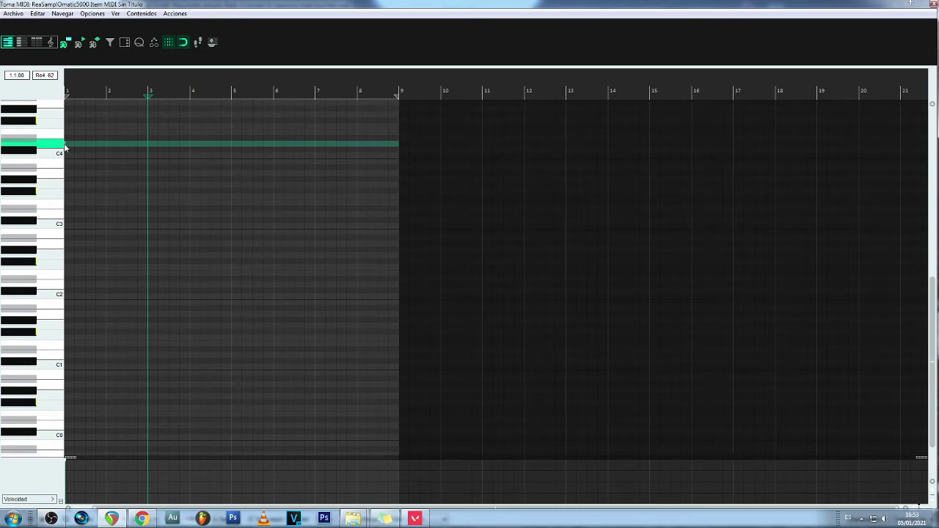
Draw a D4 note about one and a quarter beats long at bar 1, and delete the extra note
{"action": "left_click", "coordinate": [67, 94]}
{"action": "scroll", "coordinate": [72, 94], "scroll_direction": "up", "scroll_amount": 6}
{"action": "scroll", "coordinate": [73, 94], "scroll_direction": "up", "scroll_amount": 4}
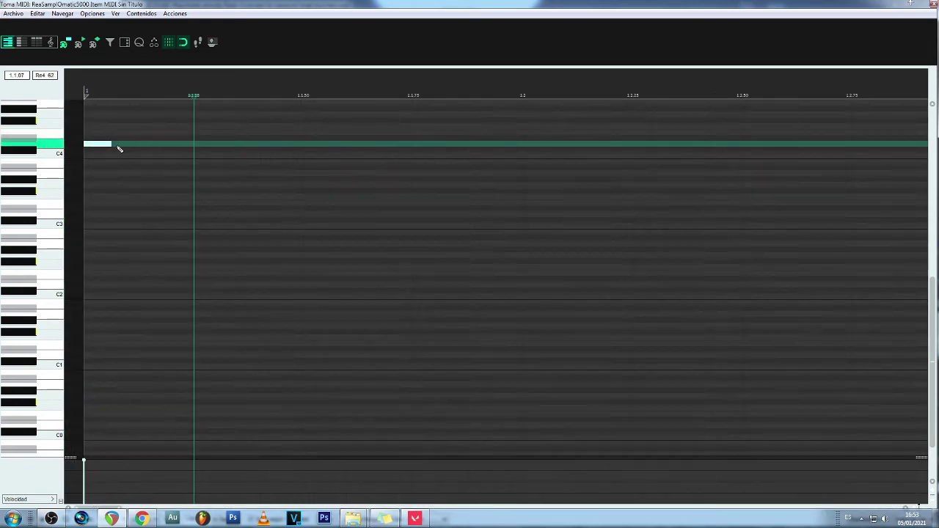
{"action": "left_click_drag", "start_coordinate": [109, 144], "coordinate": [582, 145]}
{"action": "scroll", "coordinate": [488, 125], "scroll_direction": "down", "scroll_amount": 3}
{"action": "scroll", "coordinate": [488, 125], "scroll_direction": "down", "scroll_amount": 3}
{"action": "left_click_drag", "start_coordinate": [195, 145], "coordinate": [308, 144]}
{"action": "key", "text": "Delete"}
Play the 808 note from bar 1, stop playback, and close the MIDI editor
{"action": "key", "text": "space"}
{"action": "left_click", "coordinate": [84, 92]}
{"action": "key", "text": "space"}
{"action": "key", "text": "space"}
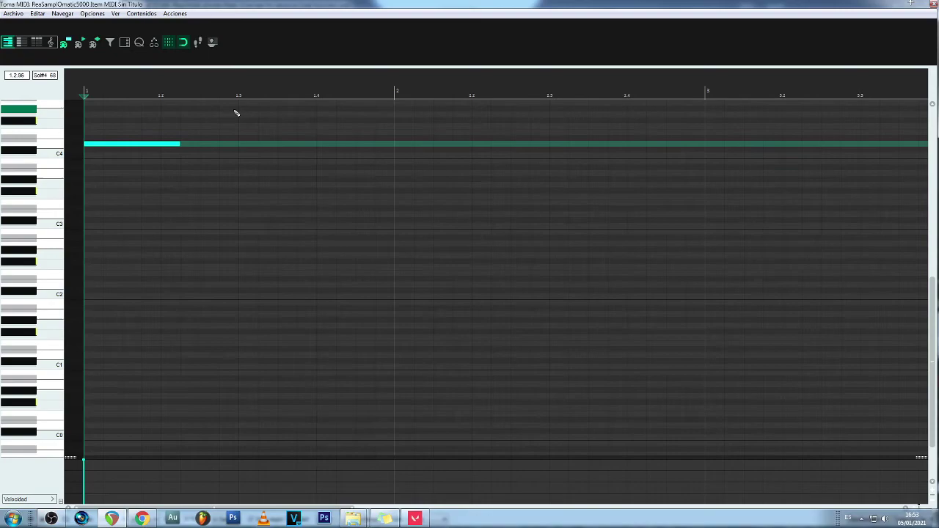
{"action": "left_click", "coordinate": [932, 4]}
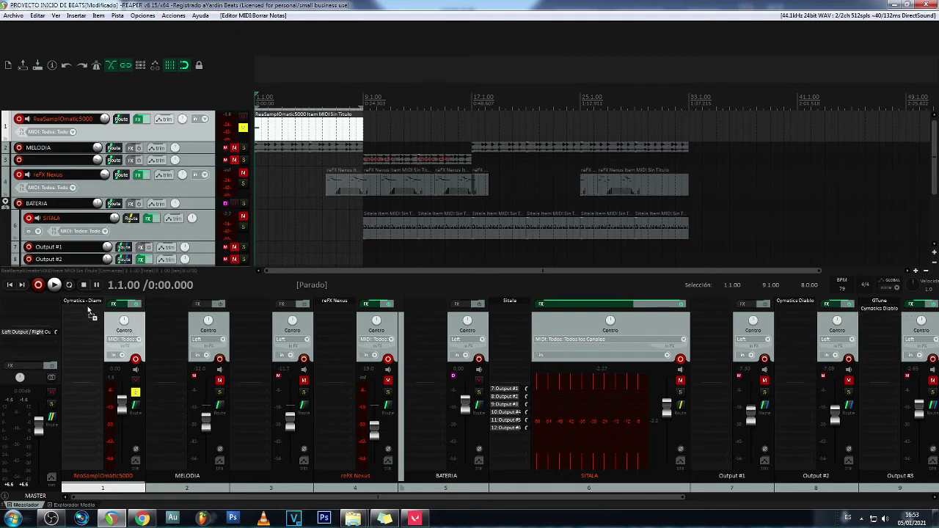
Copy Diablo Lite onto the ReaSamplOmatic5000 track after the sampler and open it
{"action": "left_click_drag", "start_coordinate": [87, 312], "coordinate": [86, 309]}
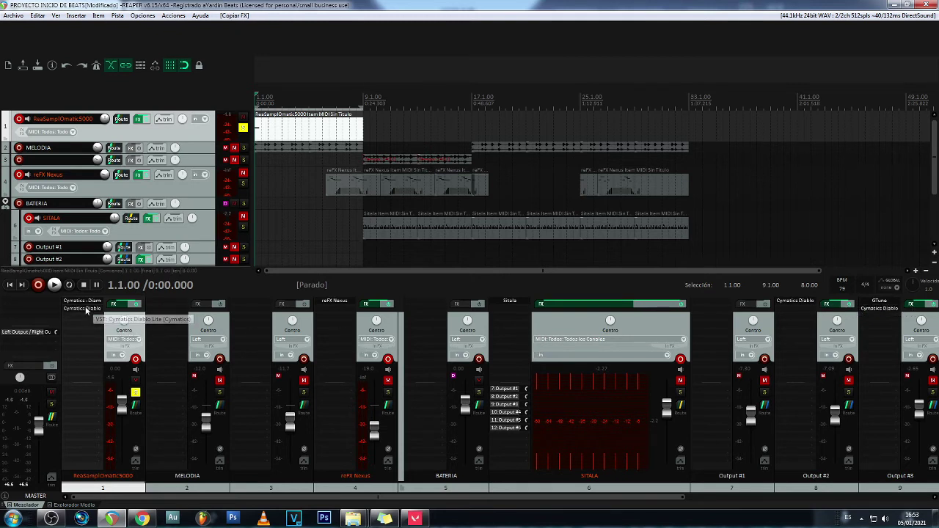
{"action": "left_click", "coordinate": [86, 309]}
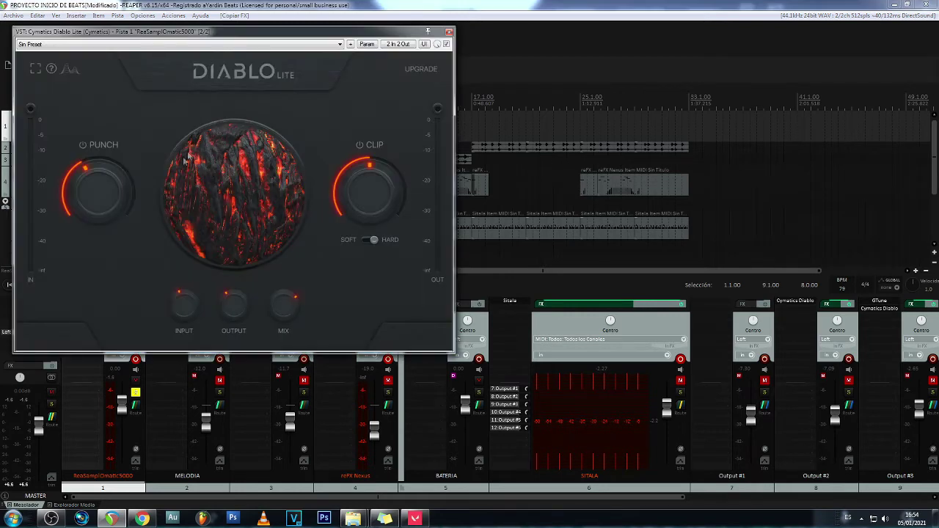
Reduce Punch and Clip to 0 on the 808, and raise Punch to just under a third while listening
{"action": "mouse_move", "coordinate": [88, 174]}
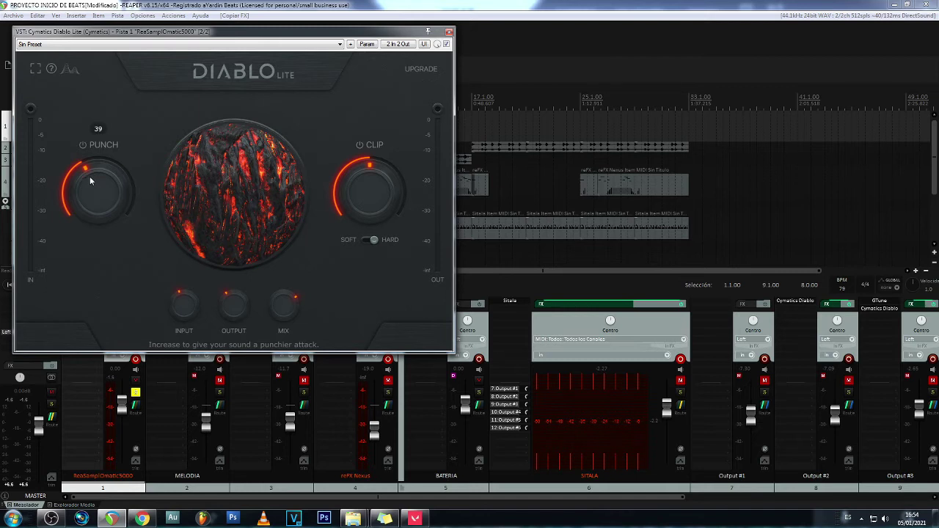
{"action": "left_click_drag", "start_coordinate": [91, 182], "coordinate": [69, 235]}
{"action": "left_click_drag", "start_coordinate": [388, 195], "coordinate": [320, 303]}
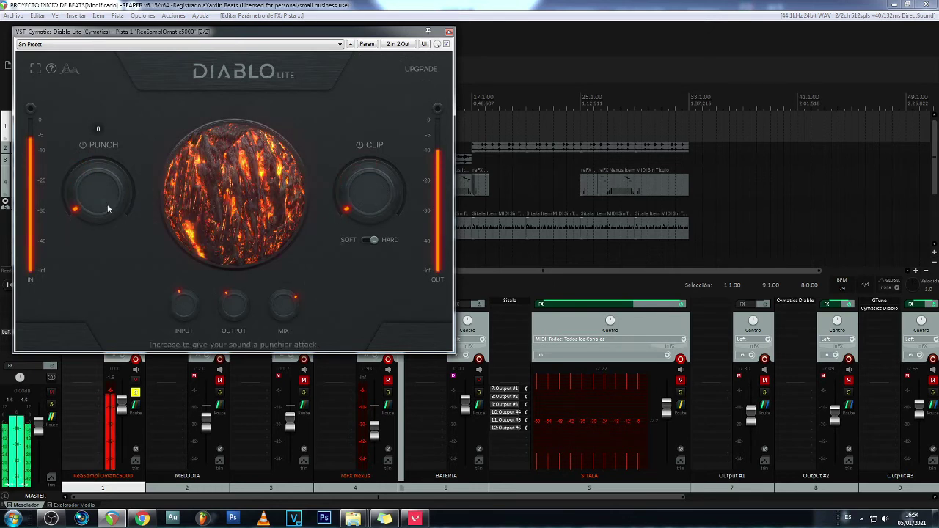
{"action": "left_click_drag", "start_coordinate": [95, 212], "coordinate": [91, 191]}
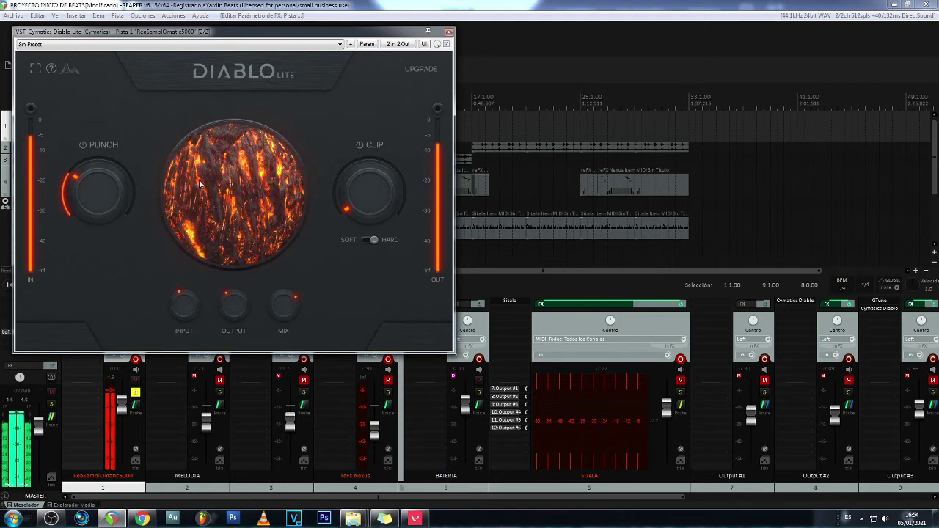
Raise Clip on the 808 to about a quarter and close the Diablo Lite window
{"action": "left_click_drag", "start_coordinate": [367, 195], "coordinate": [347, 188]}
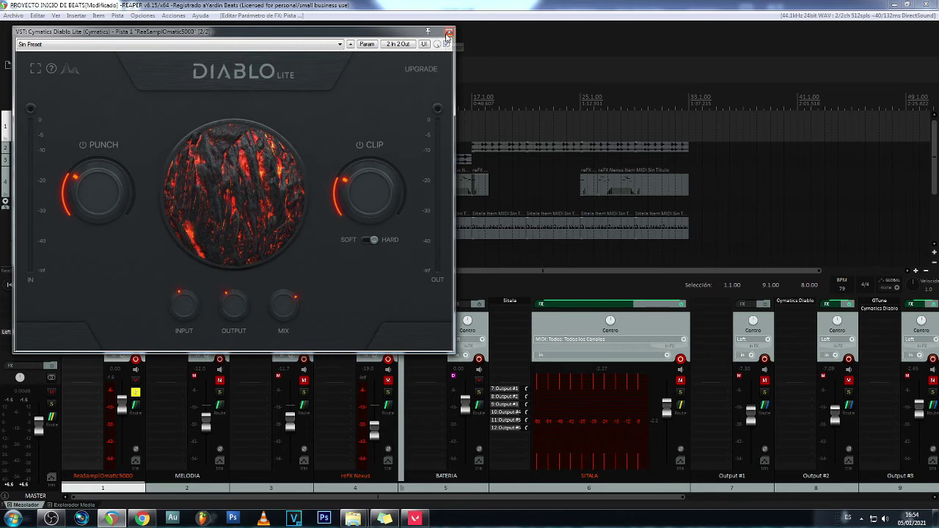
{"action": "left_click_drag", "start_coordinate": [285, 34], "coordinate": [445, 29]}
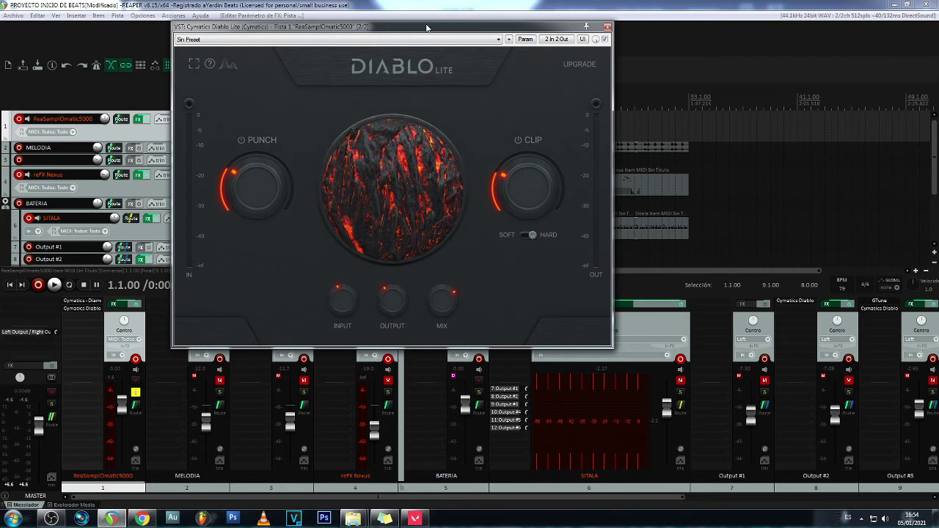
{"action": "left_click", "coordinate": [607, 28]}
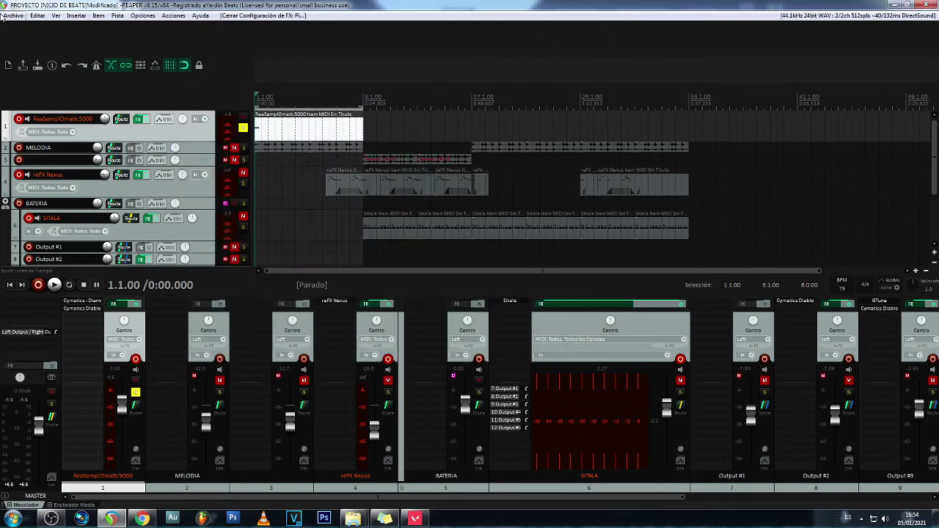
Open the BEAT RODRI project and mute the four vocal tracks under bus voces
{"action": "left_click", "coordinate": [12, 16]}
{"action": "mouse_move", "coordinate": [46, 106]}
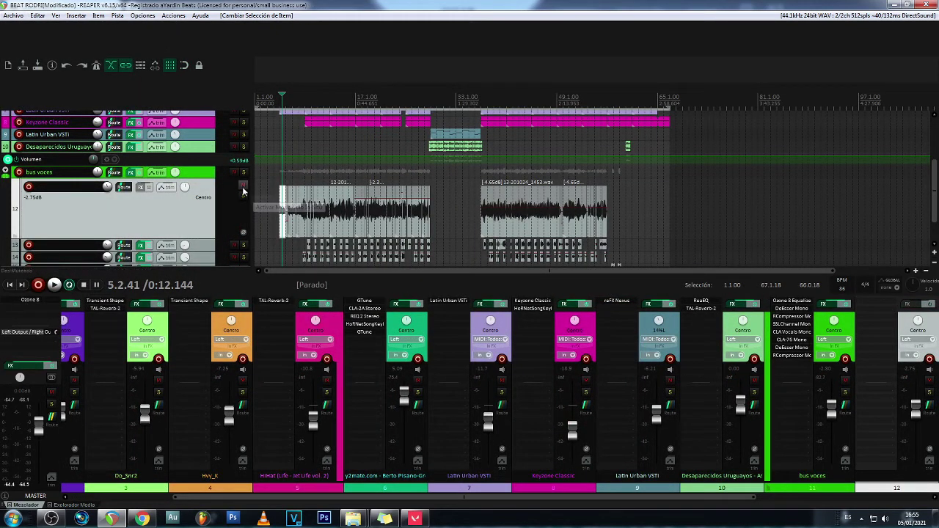
{"action": "left_click", "coordinate": [244, 186]}
{"action": "left_click", "coordinate": [234, 245]}
{"action": "left_click", "coordinate": [234, 257]}
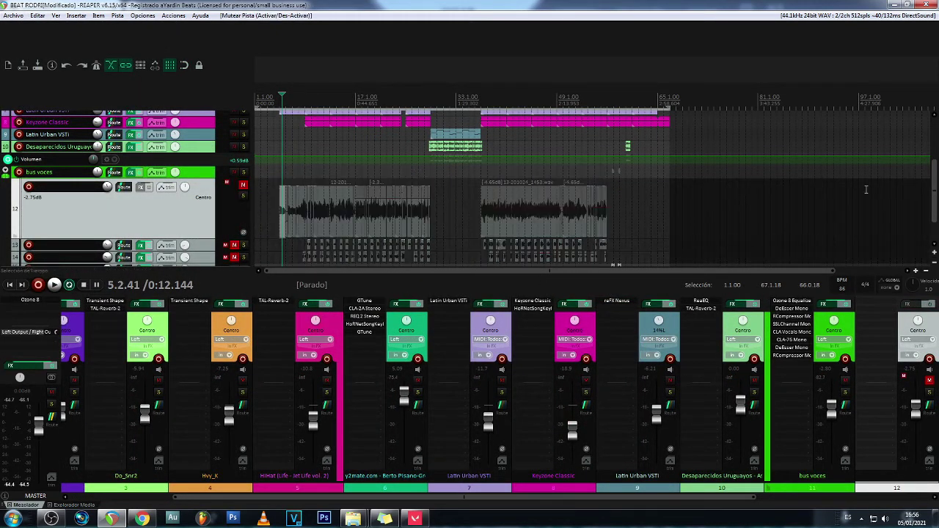
{"action": "left_click_drag", "start_coordinate": [937, 186], "coordinate": [935, 208]}
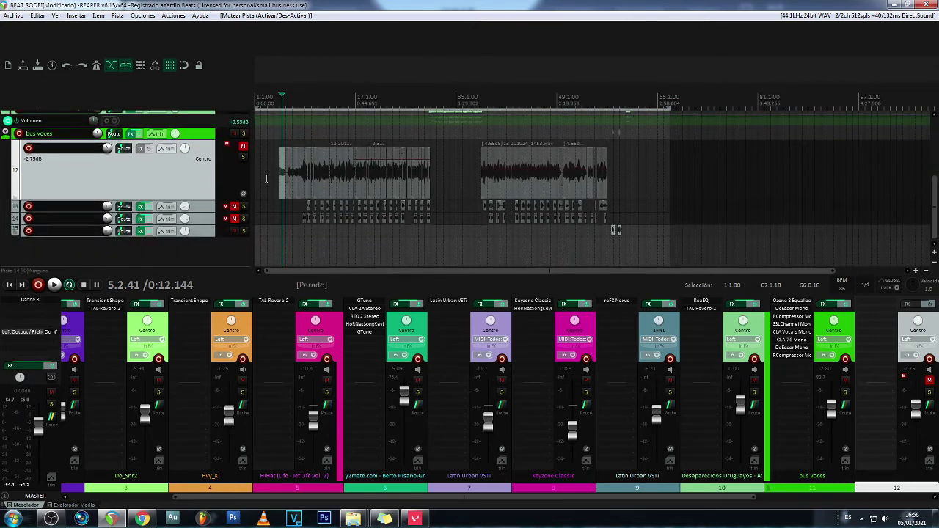
{"action": "left_click", "coordinate": [234, 231]}
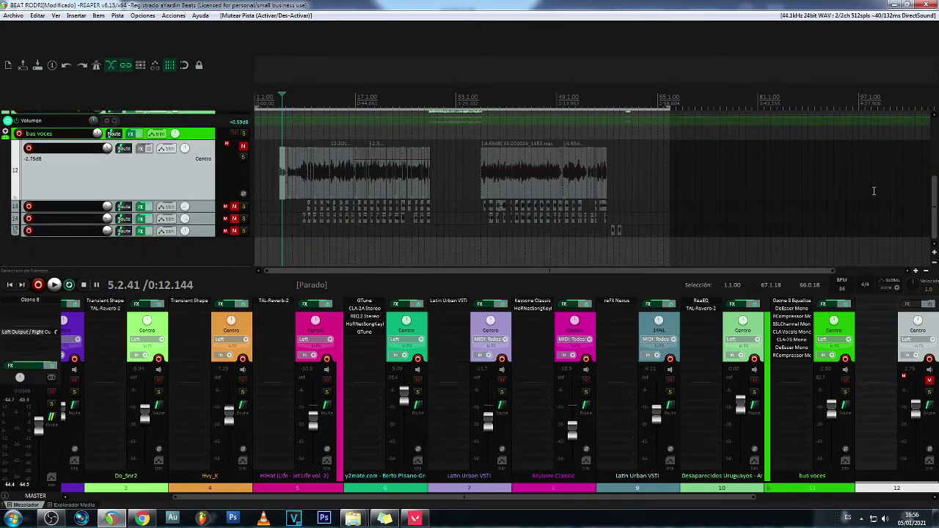
Place the edit cursor at the first clap near bar 9, solo Bck_K1, and mute all the tracks below it
{"action": "left_click_drag", "start_coordinate": [936, 190], "coordinate": [926, 115]}
{"action": "left_click", "coordinate": [307, 129]}
{"action": "scroll", "coordinate": [307, 128], "scroll_direction": "up", "scroll_amount": 6}
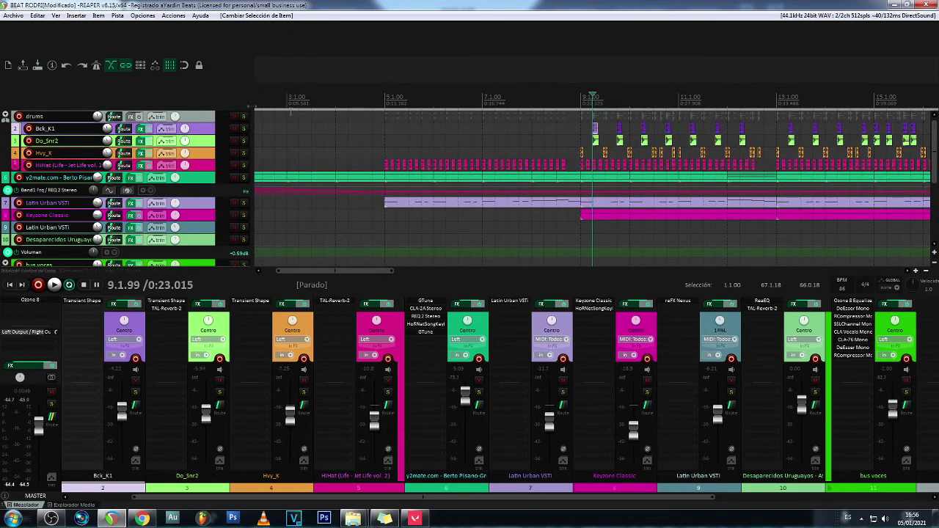
{"action": "left_click", "coordinate": [244, 129]}
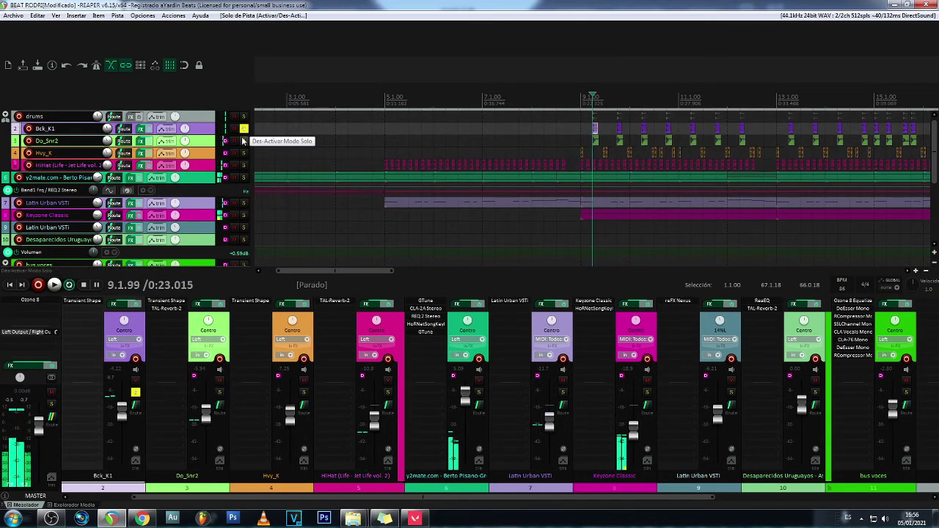
{"action": "left_click_drag", "start_coordinate": [227, 141], "coordinate": [234, 279]}
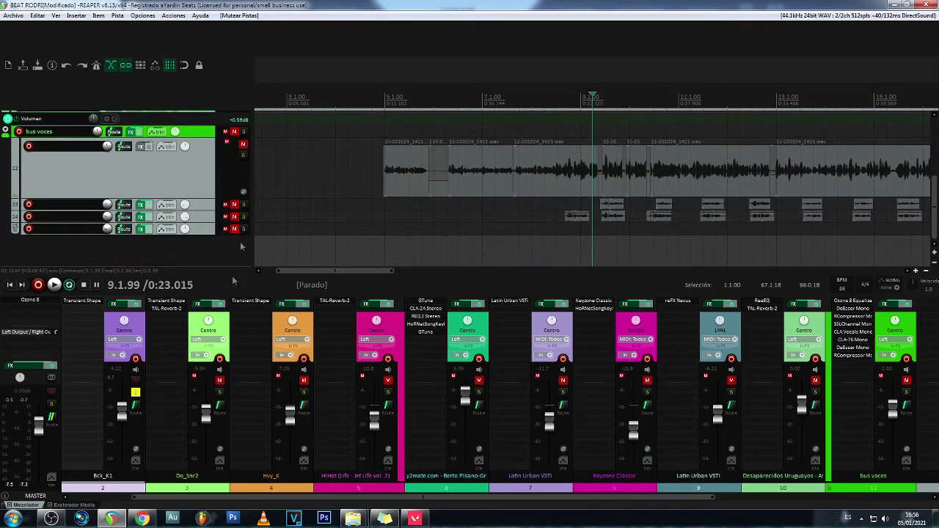
Play the soloed Bck_K1 clap repeatedly from bar 9 and stop playback
{"action": "scroll", "coordinate": [556, 122], "scroll_direction": "up", "scroll_amount": 5}
{"action": "key", "text": "space"}
{"action": "key", "text": "space"}
{"action": "key", "text": "space"}
{"action": "key", "text": "space"}
{"action": "key", "text": "space"}
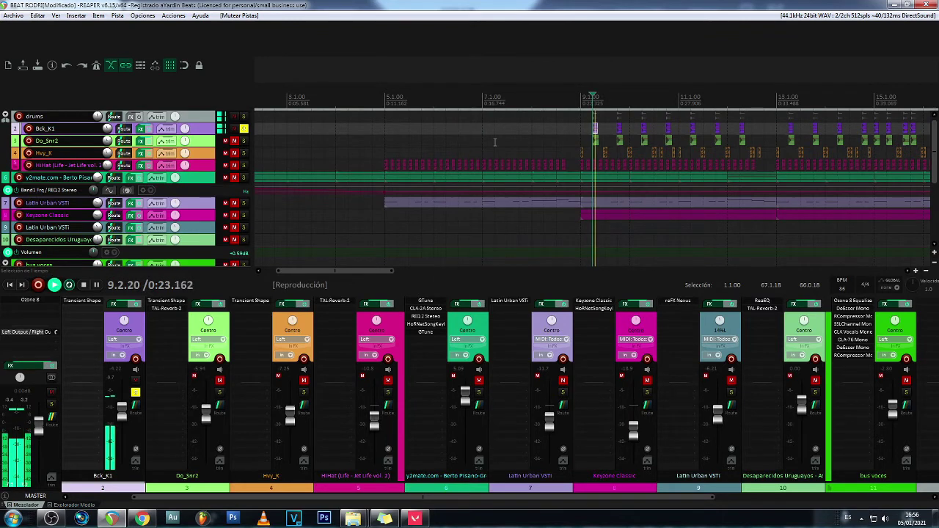
{"action": "key", "text": "space"}
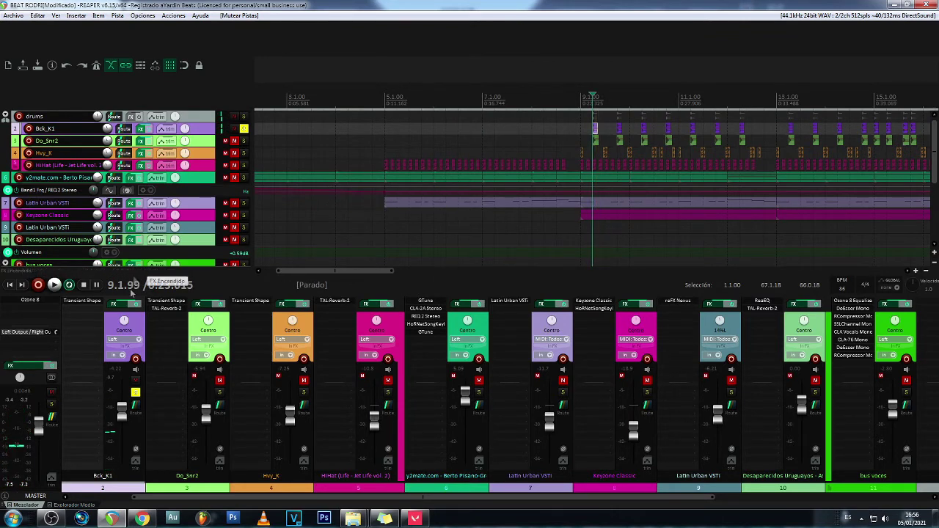
Check the Transient Shaper on Bck_K1, then replace it with VST: Cymatics Diablo Lite
{"action": "left_click", "coordinate": [86, 302]}
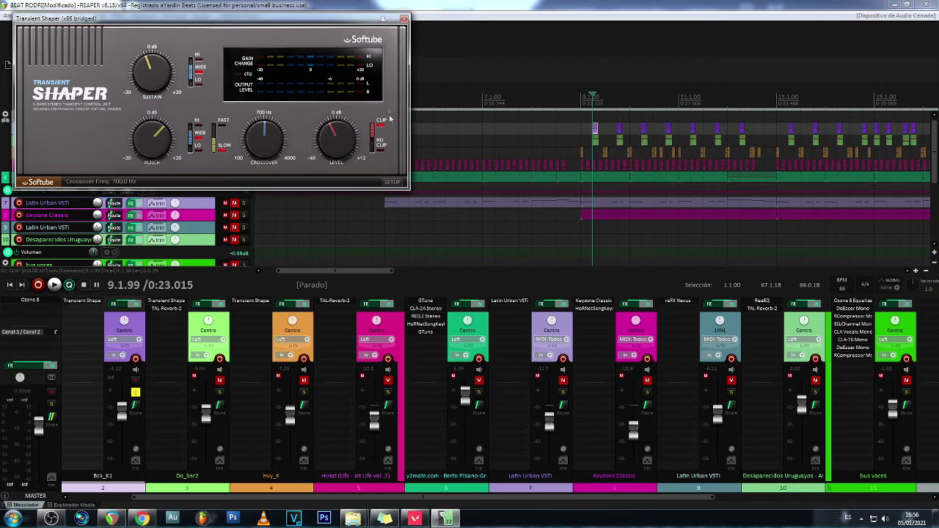
{"action": "left_click", "coordinate": [403, 19]}
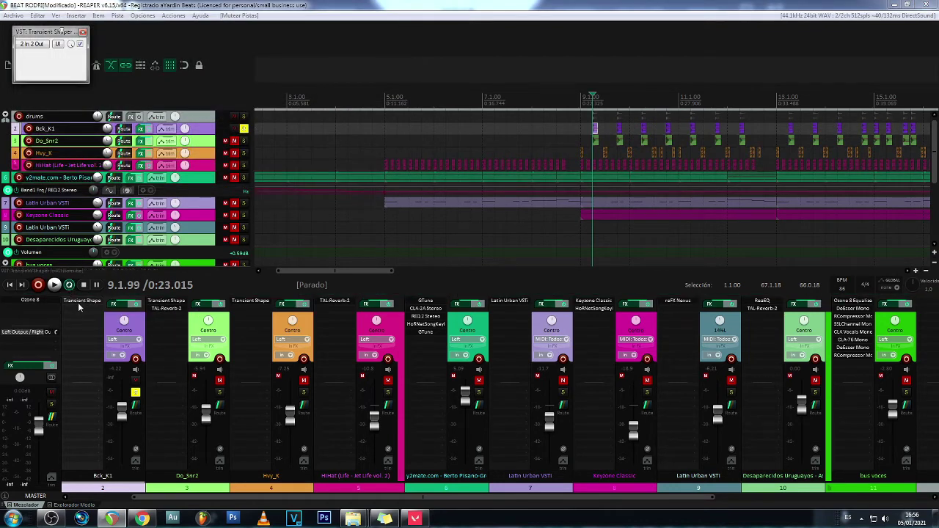
{"action": "left_click", "coordinate": [78, 303], "text": "alt"}
{"action": "left_click", "coordinate": [77, 300]}
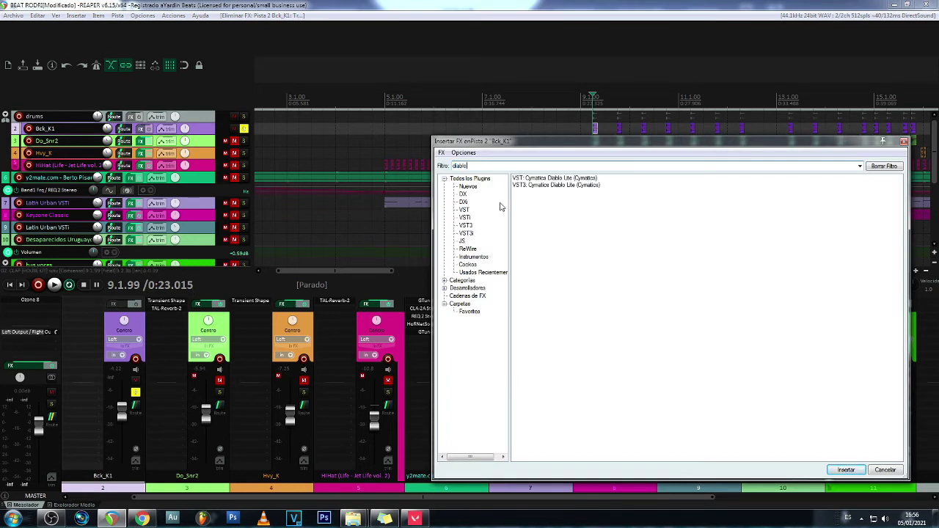
{"action": "left_click", "coordinate": [557, 178]}
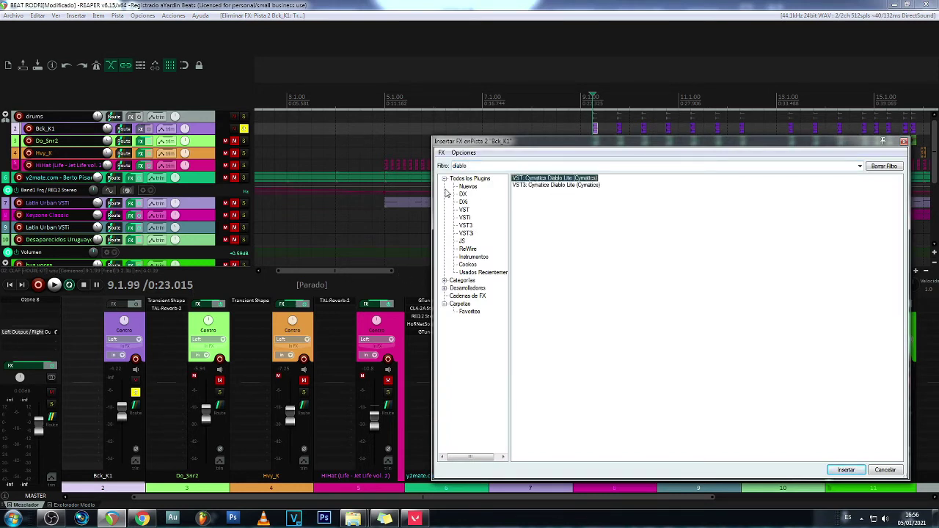
{"action": "left_click_drag", "start_coordinate": [504, 141], "coordinate": [446, 135]}
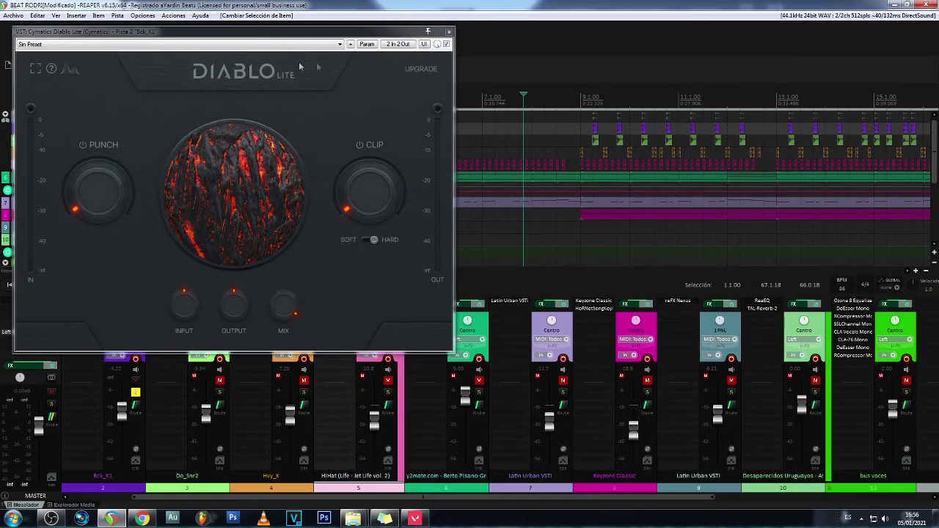
Play Bck_K1 from bar 9, set Diablo Lite's Punch to 30 and Clip to 27, and stop playback
{"action": "left_click_drag", "start_coordinate": [303, 38], "coordinate": [621, 163]}
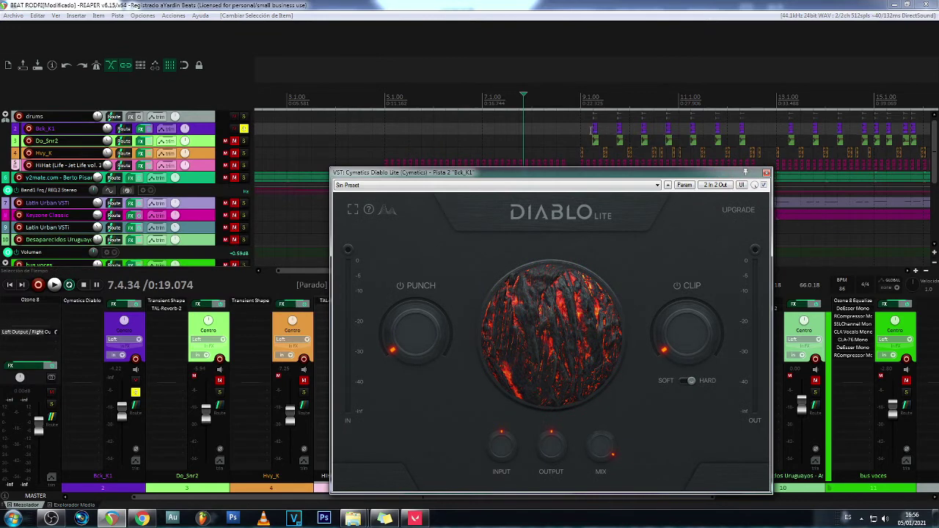
{"action": "left_click", "coordinate": [592, 130]}
{"action": "key", "text": "space"}
{"action": "left_click_drag", "start_coordinate": [400, 345], "coordinate": [401, 317]}
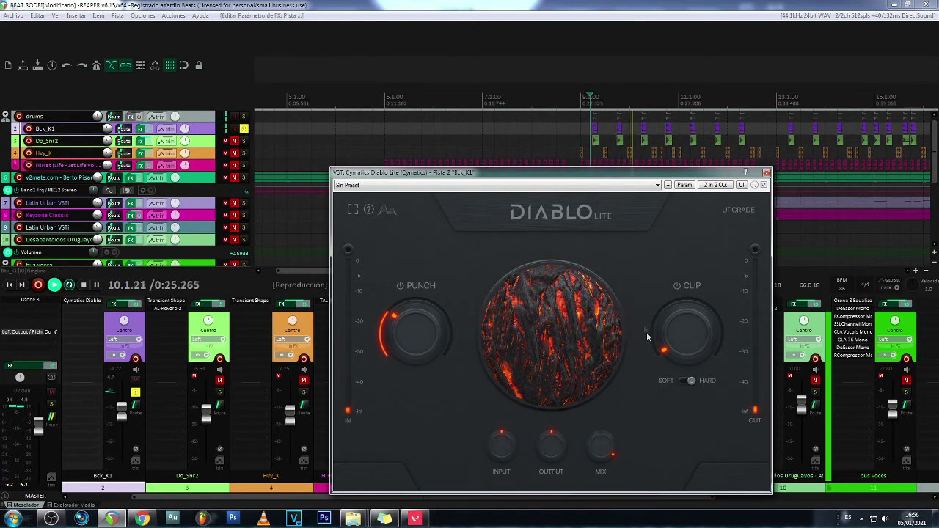
{"action": "left_click_drag", "start_coordinate": [690, 333], "coordinate": [691, 321]}
{"action": "mouse_move", "coordinate": [691, 320]}
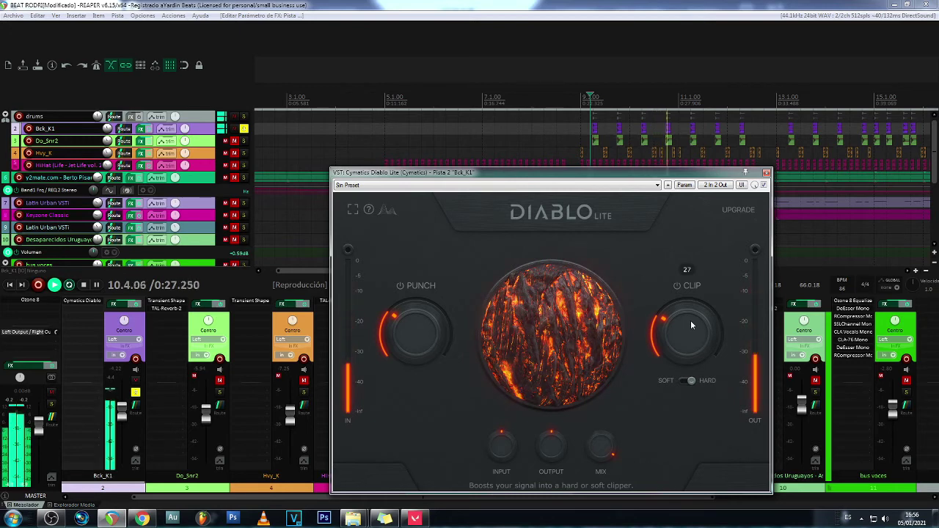
{"action": "key", "text": "space"}
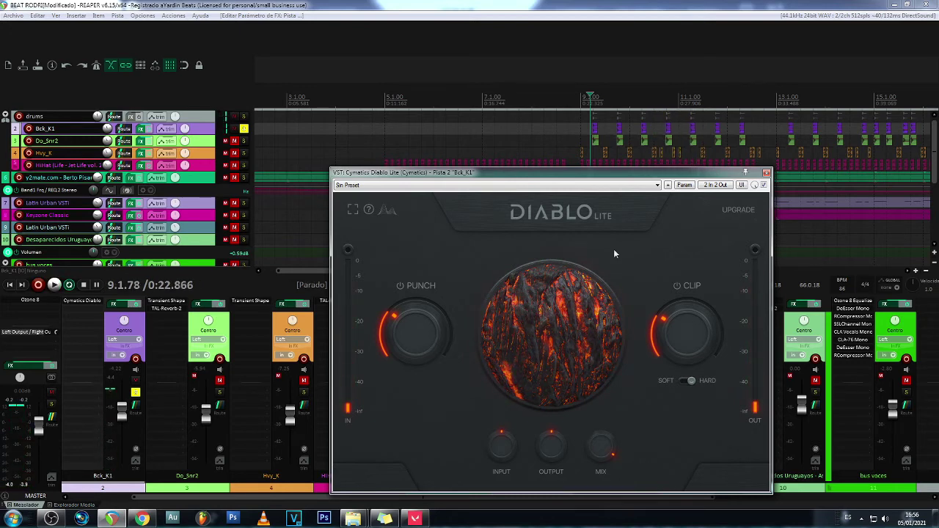
Solo Do_Snr2 instead of Bck_K1 and play the snare briefly from bar 9
{"action": "left_click", "coordinate": [243, 140]}
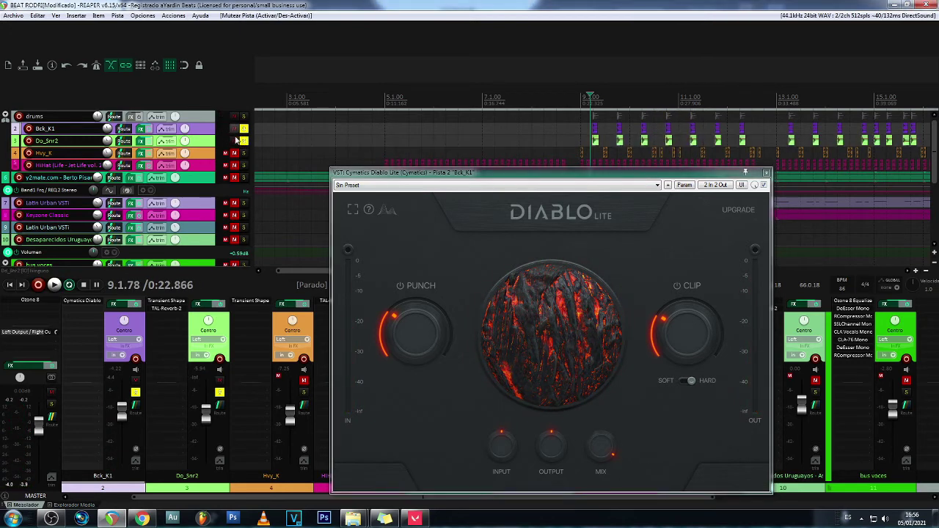
{"action": "left_click", "coordinate": [244, 128]}
{"action": "key", "text": "space"}
{"action": "key", "text": "space"}
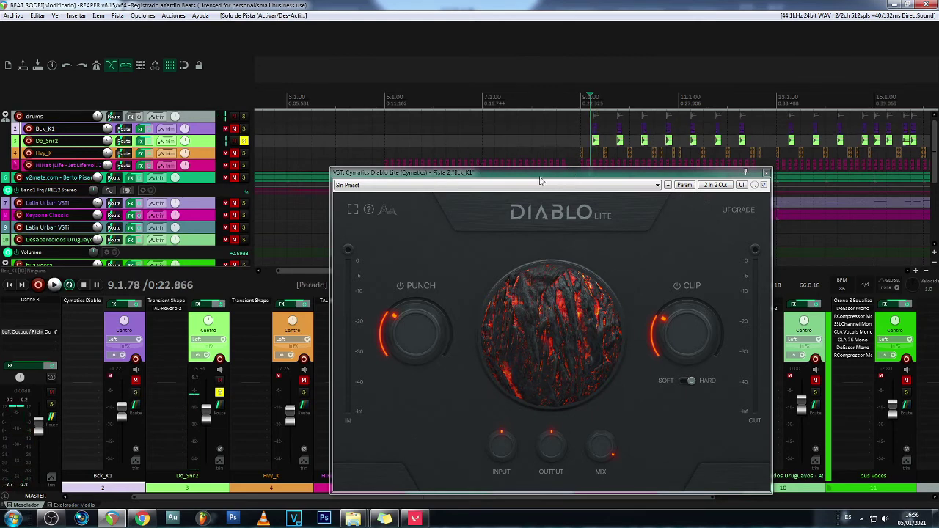
{"action": "left_click_drag", "start_coordinate": [540, 176], "coordinate": [604, 173]}
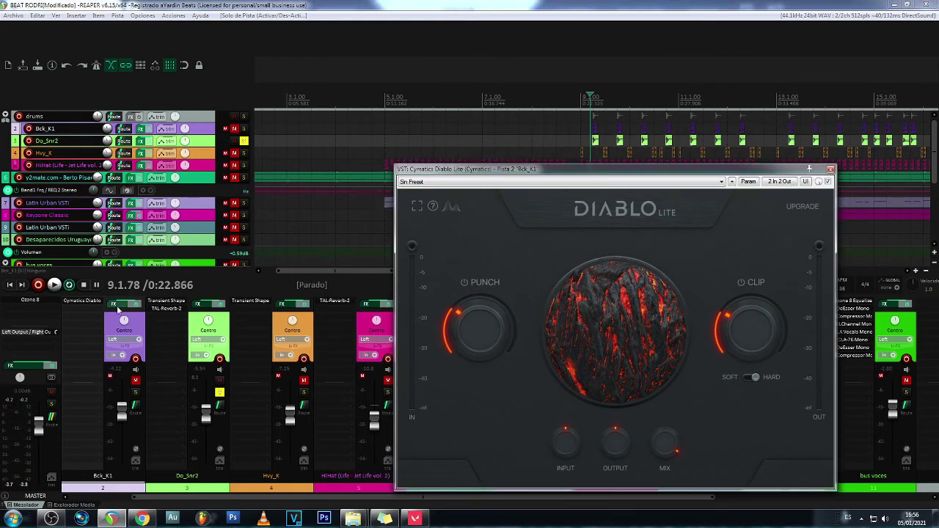
{"action": "key", "text": "space"}
{"action": "key", "text": "space"}
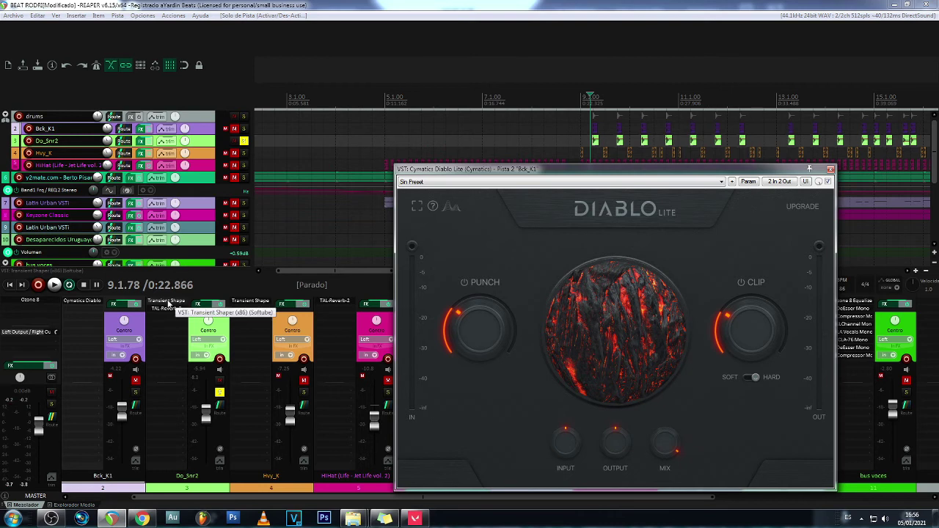
Remove Transient Shaper from Do_Snr2, copy Diablo Lite onto it from Bck_K1, and start playback
{"action": "left_click", "coordinate": [168, 303], "text": "alt"}
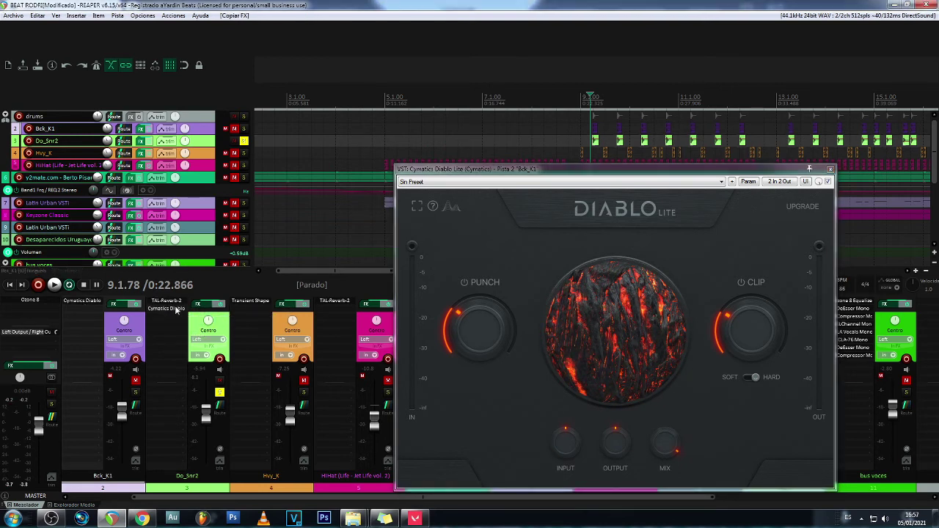
{"action": "key", "text": "space"}
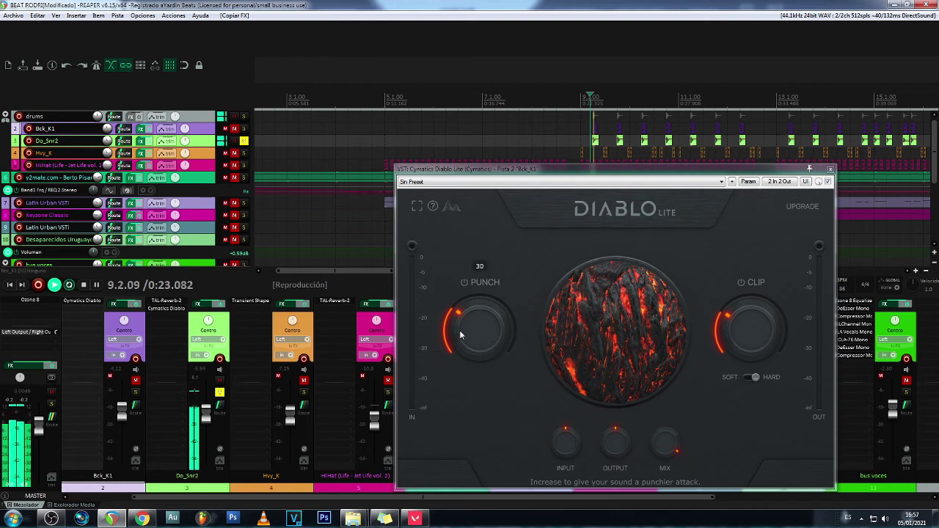
In Bck_K1's Diablo Lite, switch clipping to Soft, raise Clip to about a third and Punch to just under half, then close it
{"action": "left_click_drag", "start_coordinate": [754, 325], "coordinate": [741, 318]}
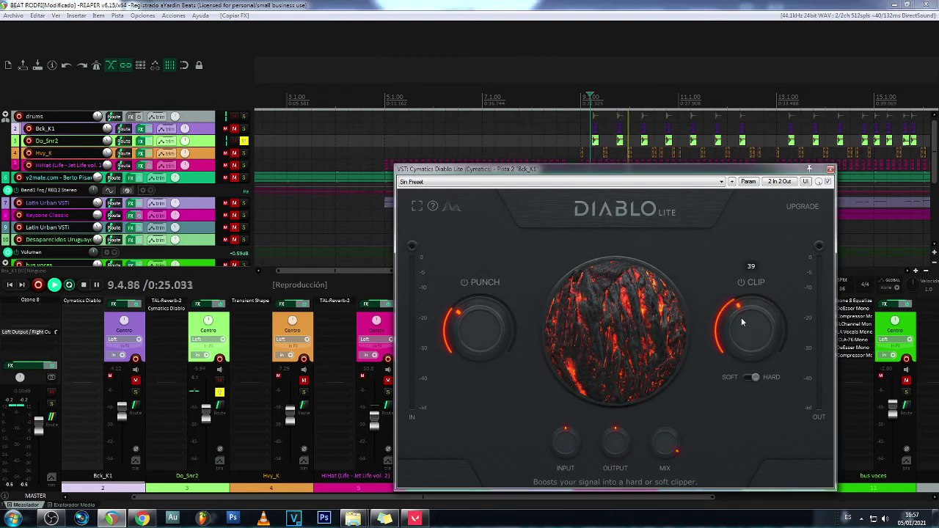
{"action": "left_click", "coordinate": [751, 379]}
{"action": "left_click_drag", "start_coordinate": [746, 325], "coordinate": [747, 341]}
{"action": "left_click_drag", "start_coordinate": [468, 327], "coordinate": [470, 317]}
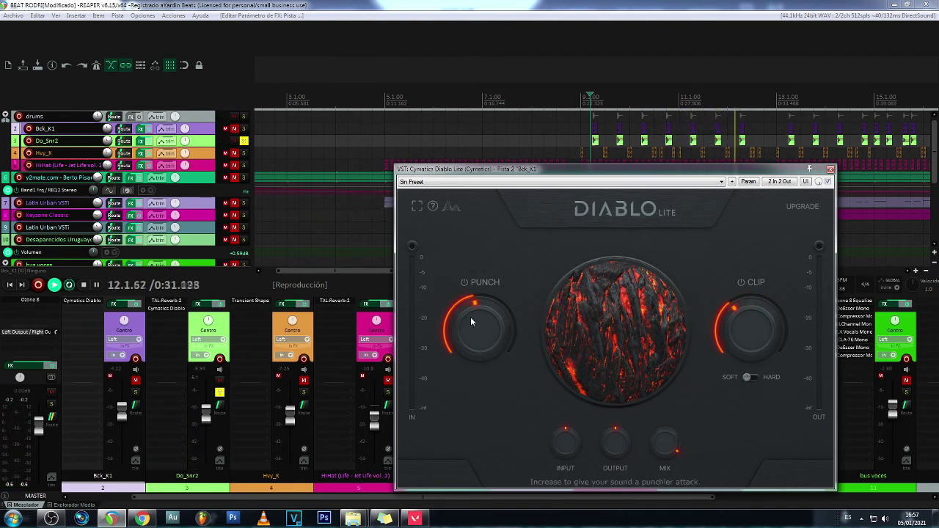
{"action": "key", "text": "space"}
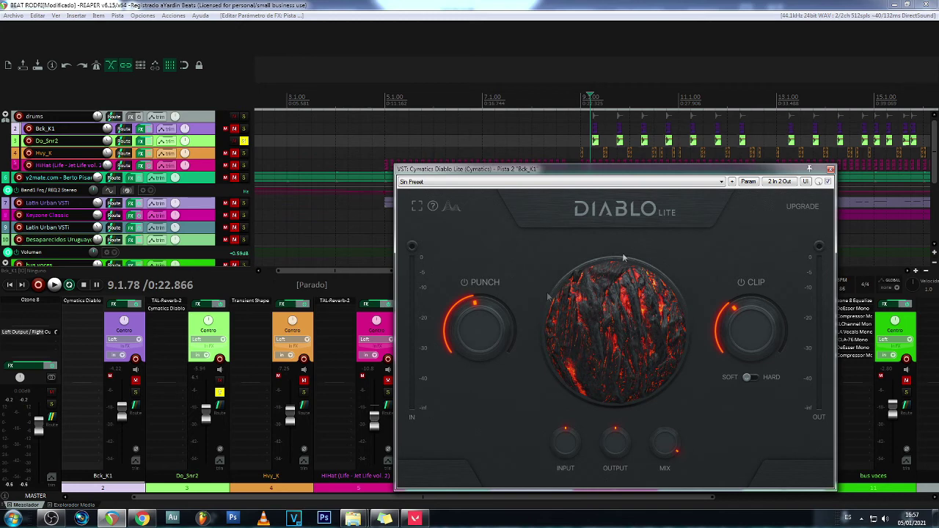
{"action": "left_click", "coordinate": [829, 169]}
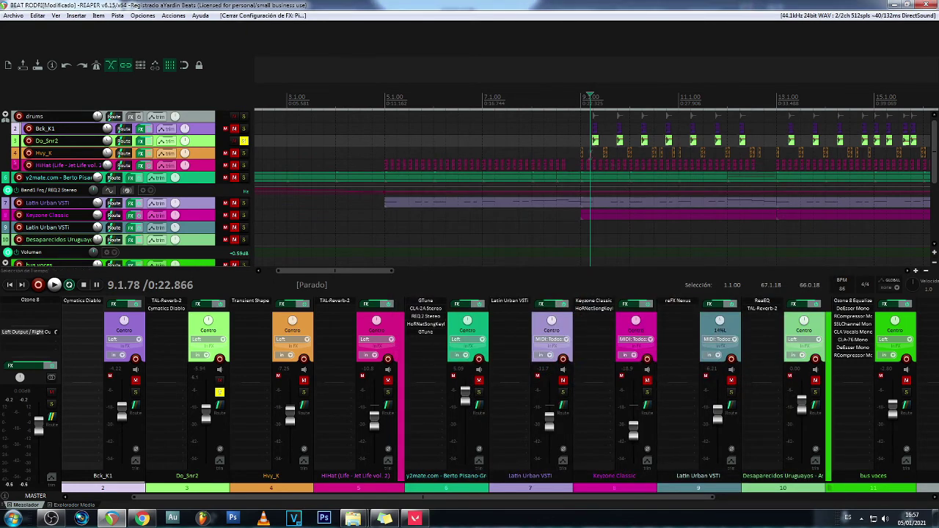
Place the edit cursor at bar 9 and solo Hvy_K instead of Do_Snr2
{"action": "left_click", "coordinate": [580, 151]}
{"action": "scroll", "coordinate": [581, 152], "scroll_direction": "up", "scroll_amount": 6}
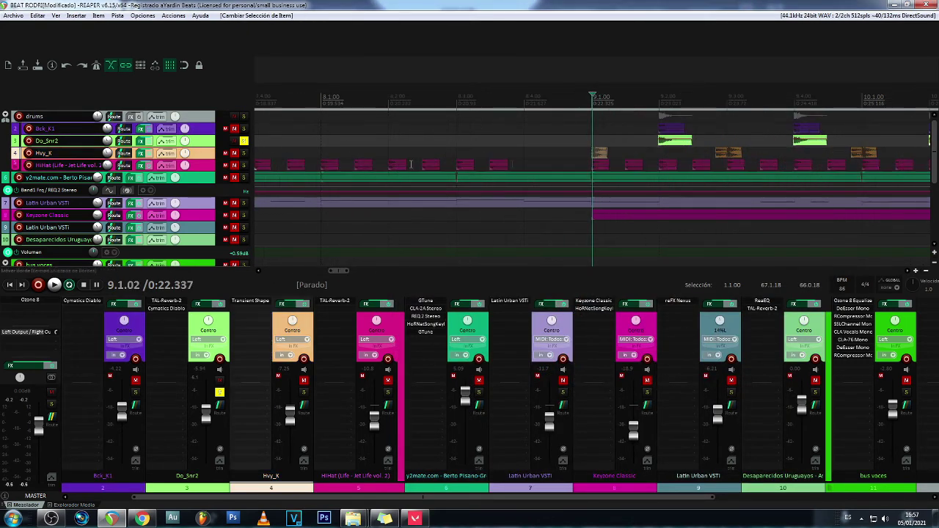
{"action": "left_click", "coordinate": [243, 153]}
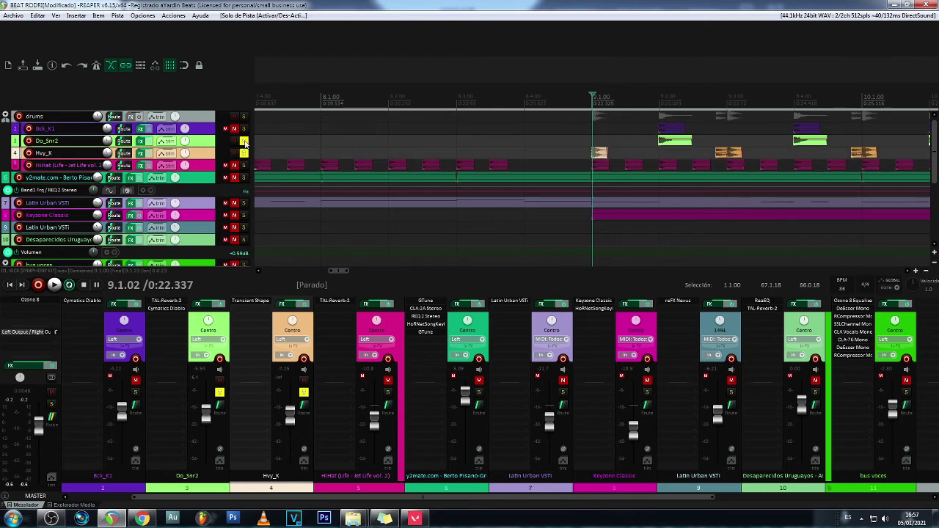
{"action": "left_click", "coordinate": [244, 141]}
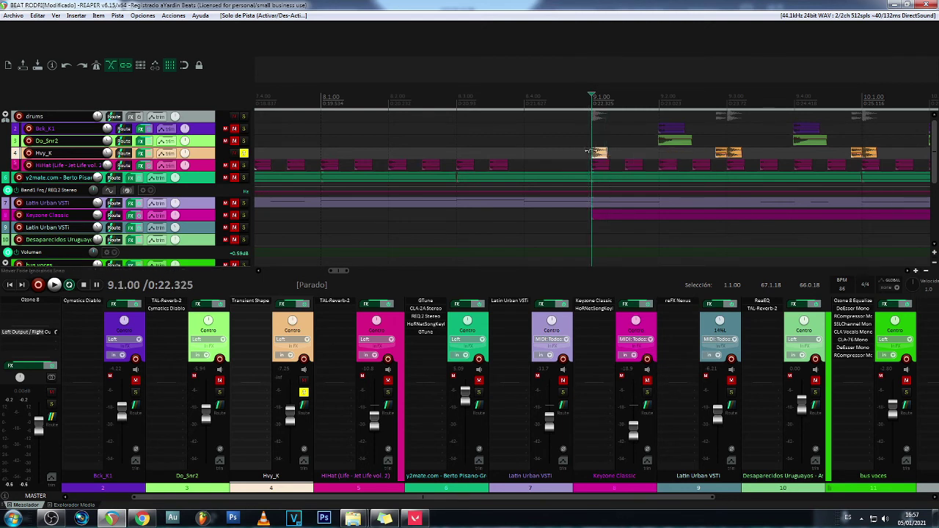
{"action": "scroll", "coordinate": [591, 152], "scroll_direction": "down", "scroll_amount": 5}
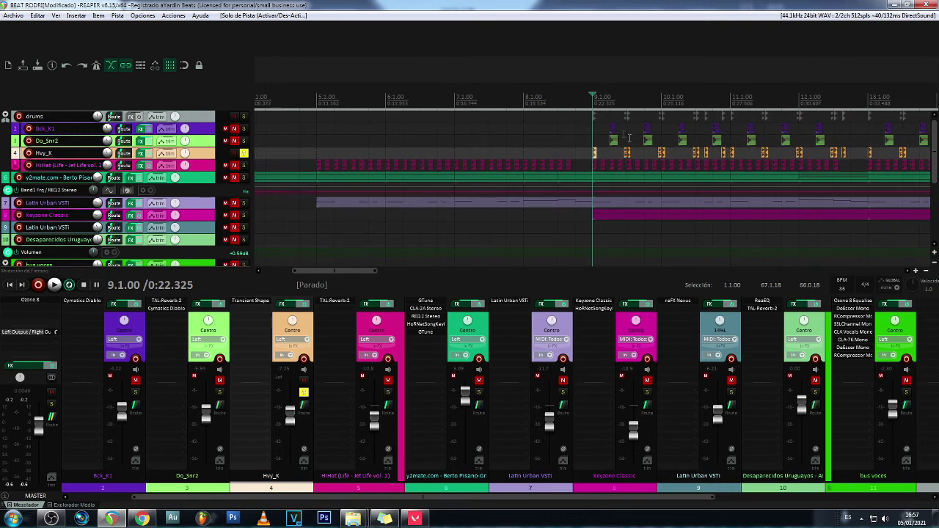
Play the soloed Hvy_K kick briefly from bar 9
{"action": "scroll", "coordinate": [629, 138], "scroll_direction": "up", "scroll_amount": 3}
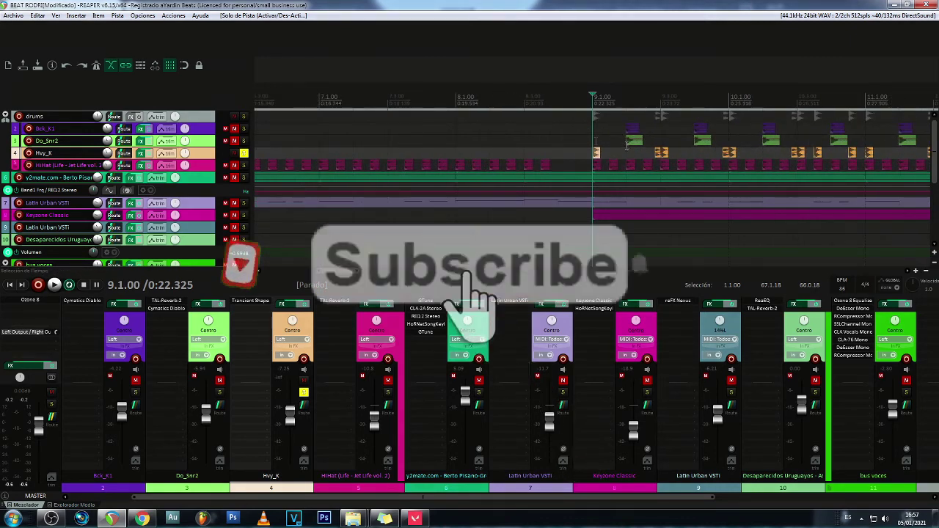
{"action": "key", "text": "space"}
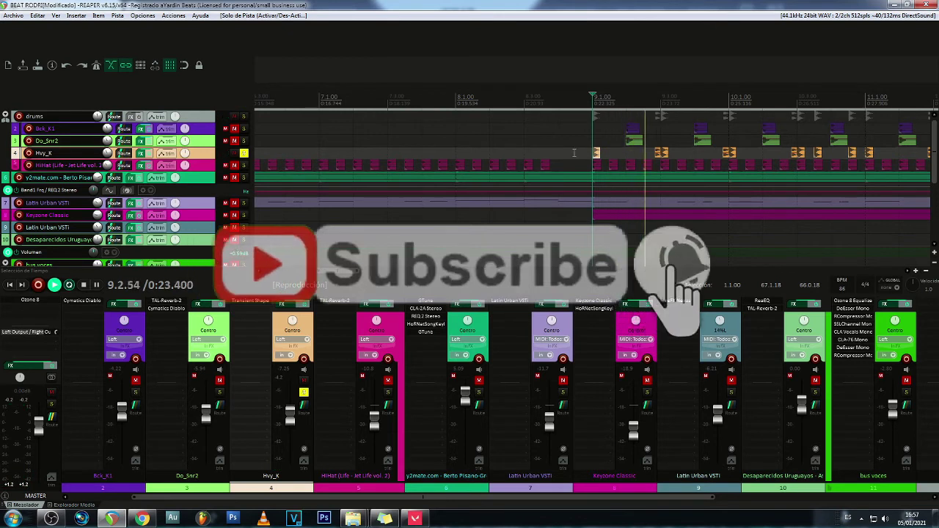
{"action": "key", "text": "space"}
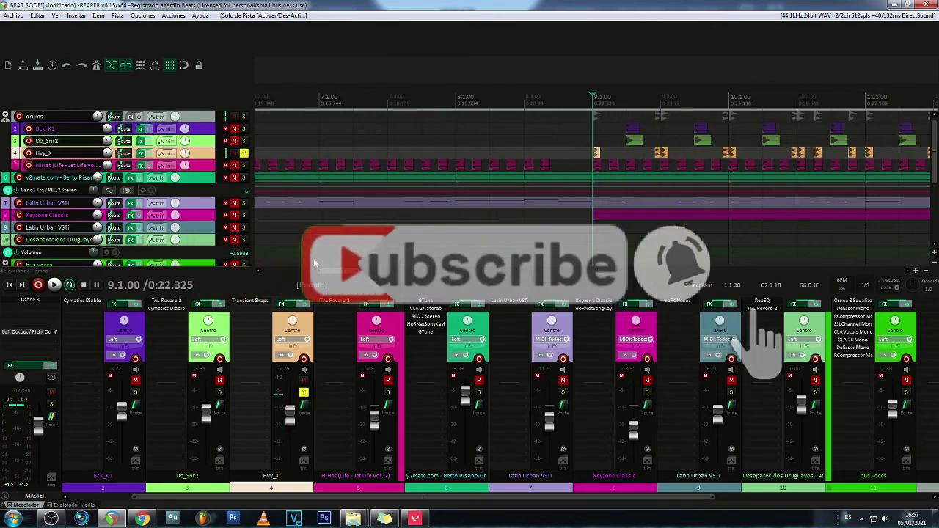
Replace Transient Shaper on Hvy_K with a copy of Diablo Lite from Do_Snr2 and open the copied plugin clear of the timeline
{"action": "left_click", "coordinate": [257, 300], "text": "alt"}
{"action": "left_click_drag", "start_coordinate": [274, 306], "coordinate": [263, 302]}
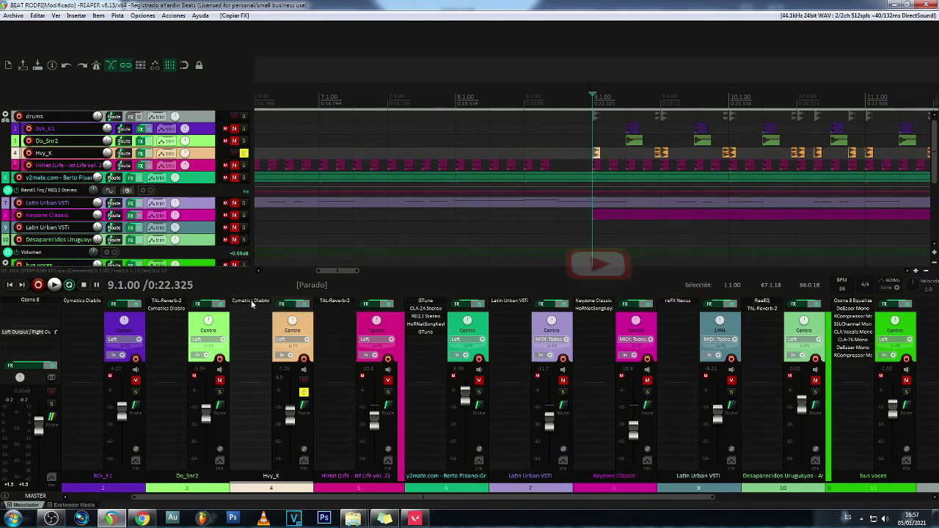
{"action": "left_click", "coordinate": [257, 300]}
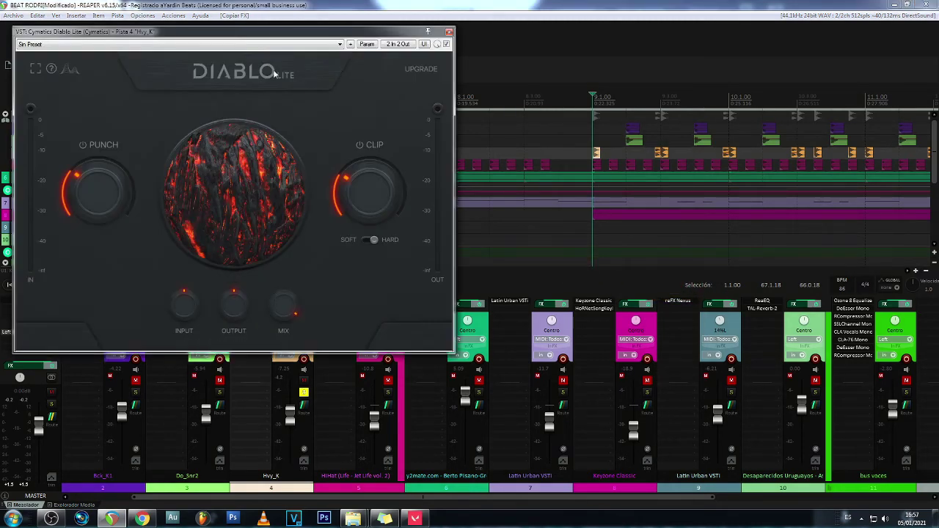
{"action": "left_click_drag", "start_coordinate": [234, 33], "coordinate": [558, 182]}
During playback, set Punch to 25 and lower Clip to about a fifth in Hvy_K's Diablo Lite, then stop and close it
{"action": "key", "text": "space"}
{"action": "left_click_drag", "start_coordinate": [415, 325], "coordinate": [405, 346]}
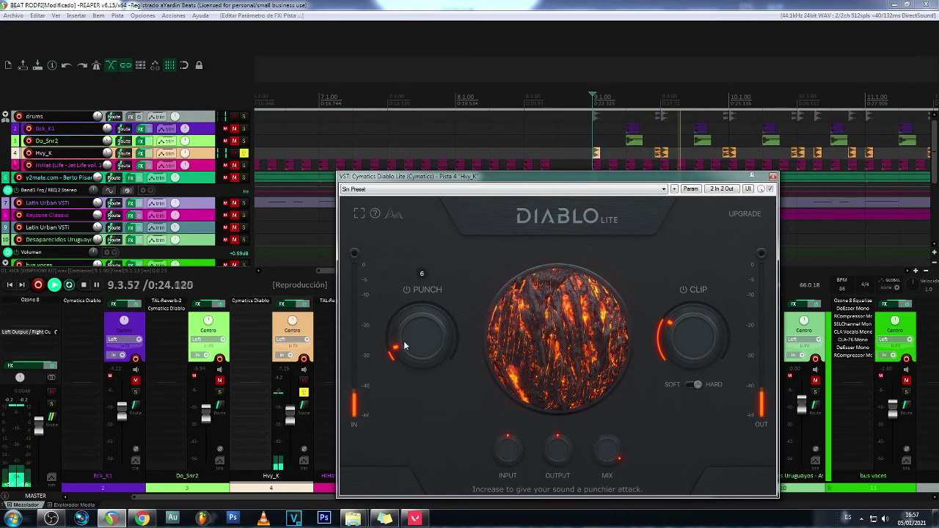
{"action": "left_click_drag", "start_coordinate": [669, 325], "coordinate": [668, 337]}
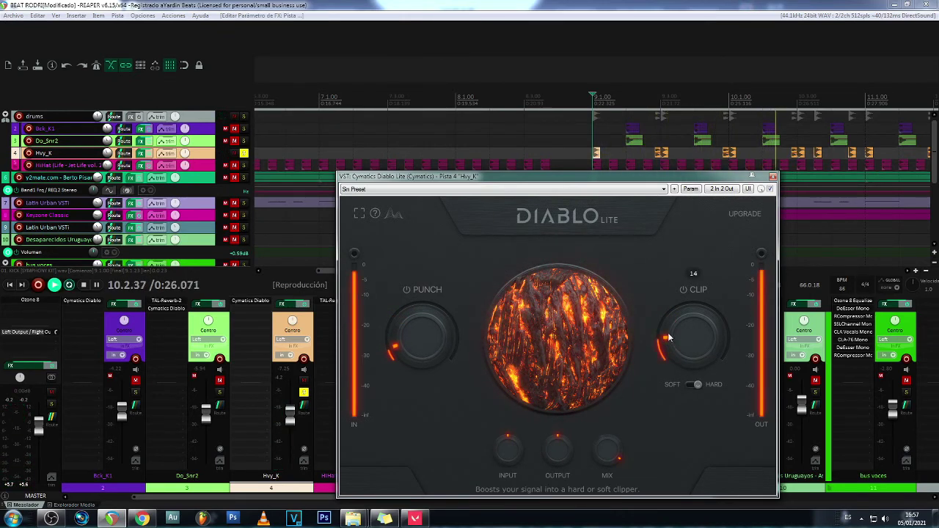
{"action": "left_click_drag", "start_coordinate": [403, 353], "coordinate": [402, 343]}
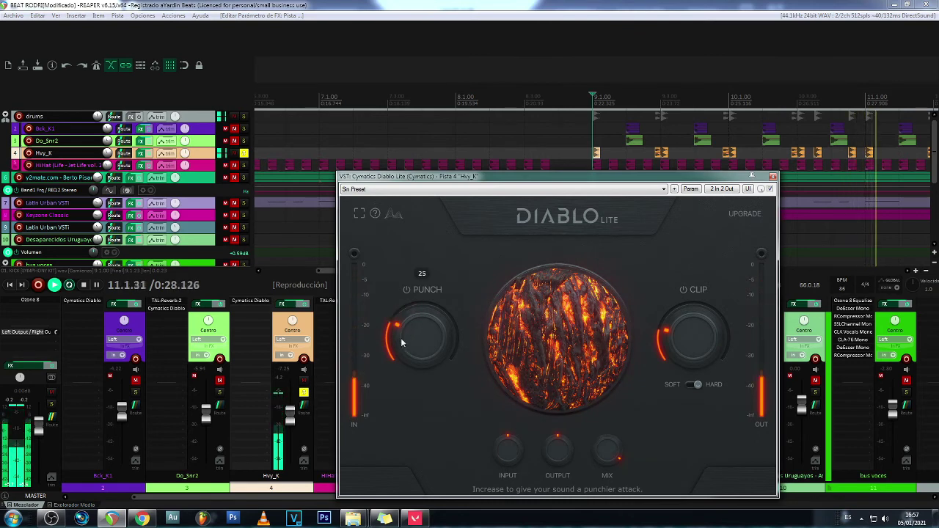
{"action": "key", "text": "space"}
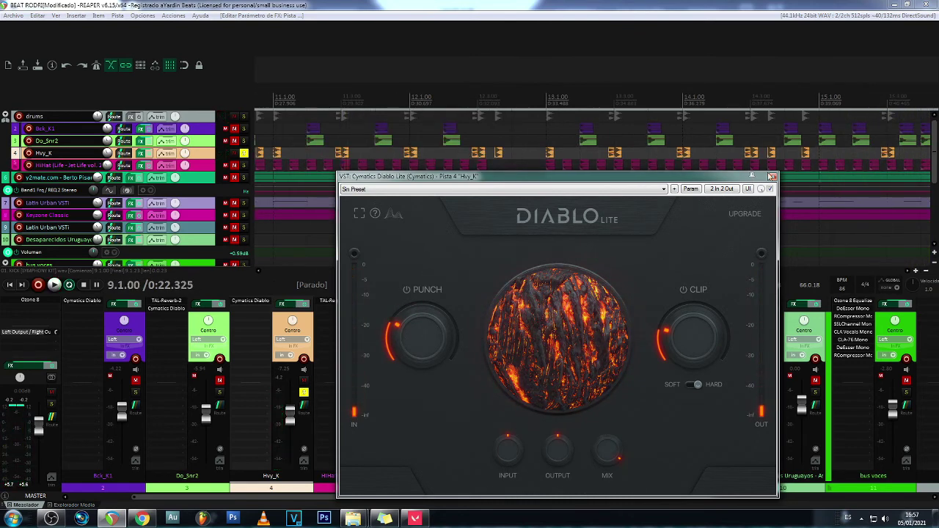
{"action": "left_click", "coordinate": [773, 177]}
Solo Do_Snr2, Bck_K1 and the HiHat track together with Hvy_K and play the full drum pattern from bar 9
{"action": "scroll", "coordinate": [550, 161], "scroll_direction": "up", "scroll_amount": 3}
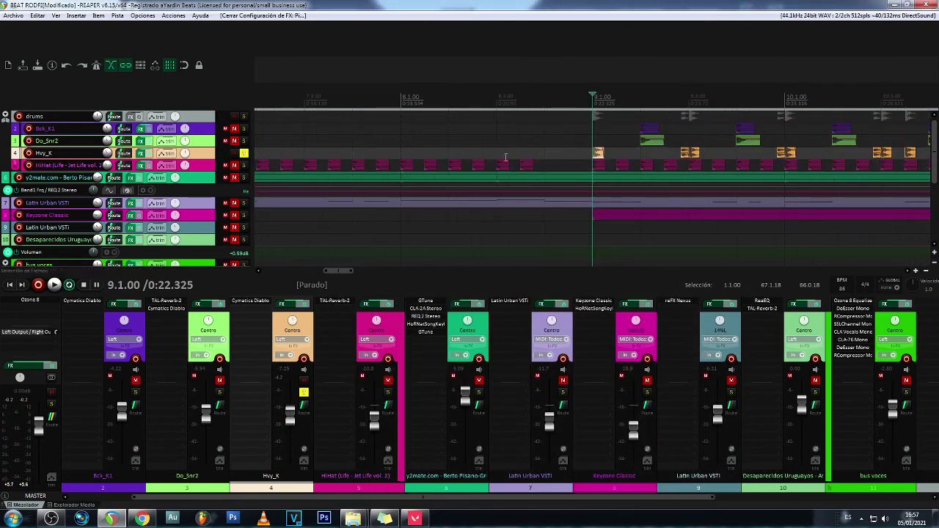
{"action": "left_click", "coordinate": [244, 141]}
{"action": "left_click", "coordinate": [244, 129]}
{"action": "left_click", "coordinate": [244, 165]}
{"action": "key", "text": "space"}
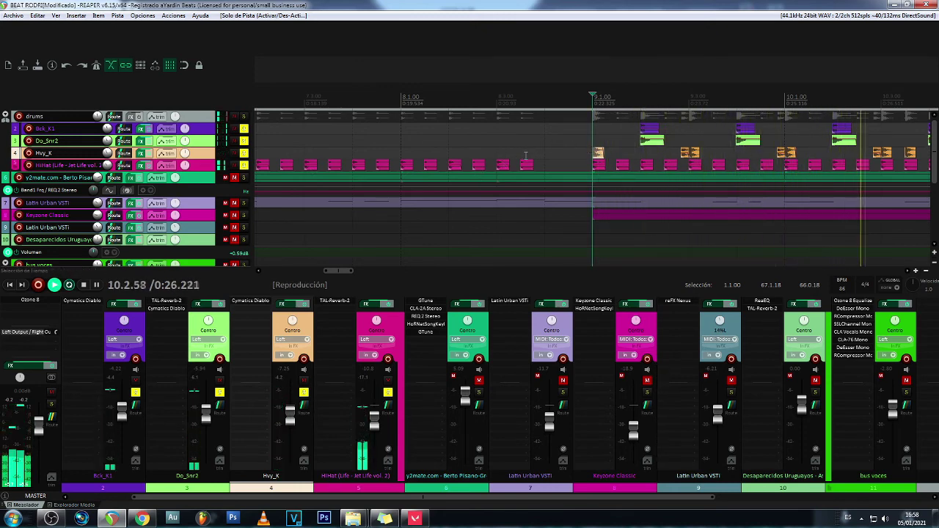
{"action": "scroll", "coordinate": [529, 150], "scroll_direction": "down", "scroll_amount": 2}
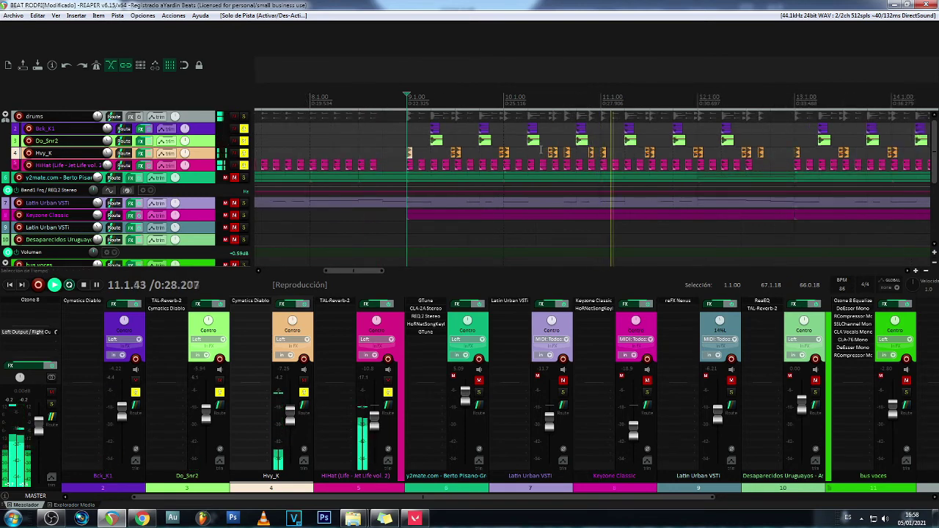
{"action": "scroll", "coordinate": [529, 167], "scroll_direction": "down", "scroll_amount": 4}
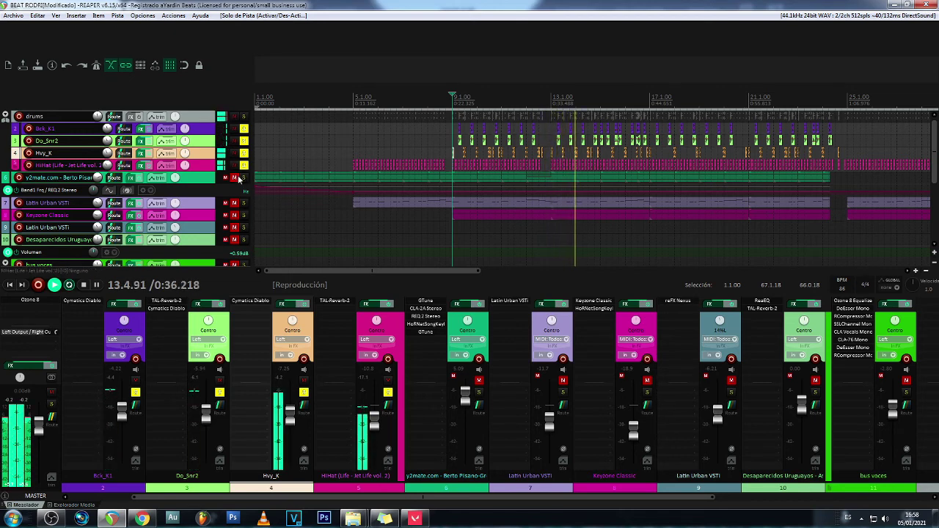
Add the y2mate.com sample track to the soloed drums, lower its volume to -4.27 dB during playback, and stop
{"action": "left_click", "coordinate": [234, 178]}
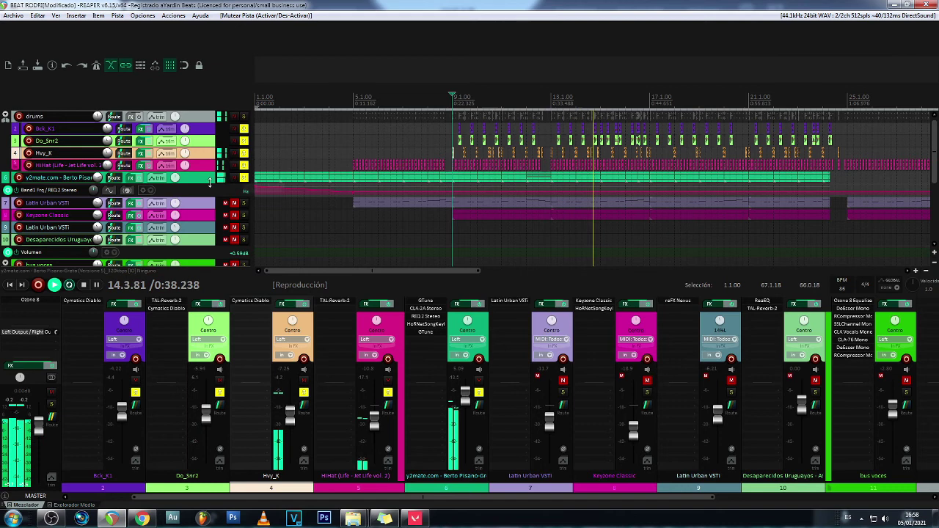
{"action": "left_click_drag", "start_coordinate": [97, 178], "coordinate": [96, 194]}
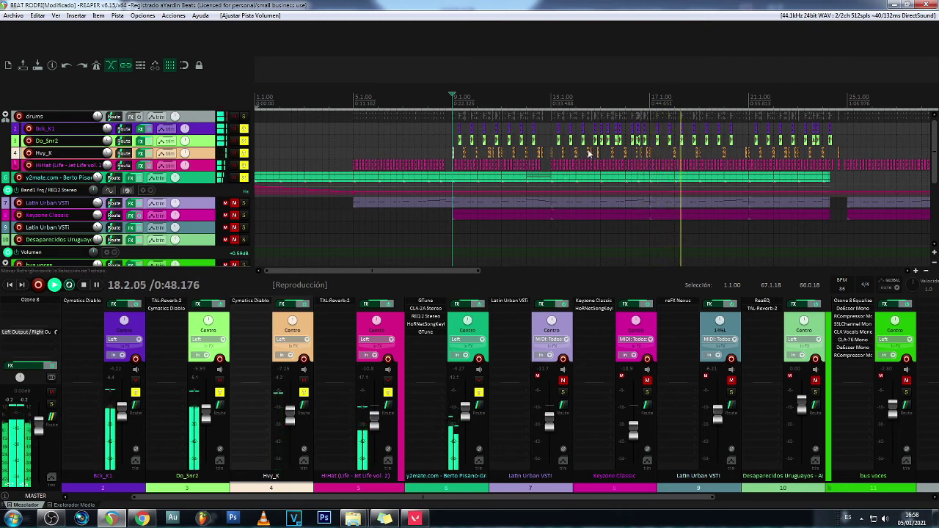
{"action": "key", "text": "space"}
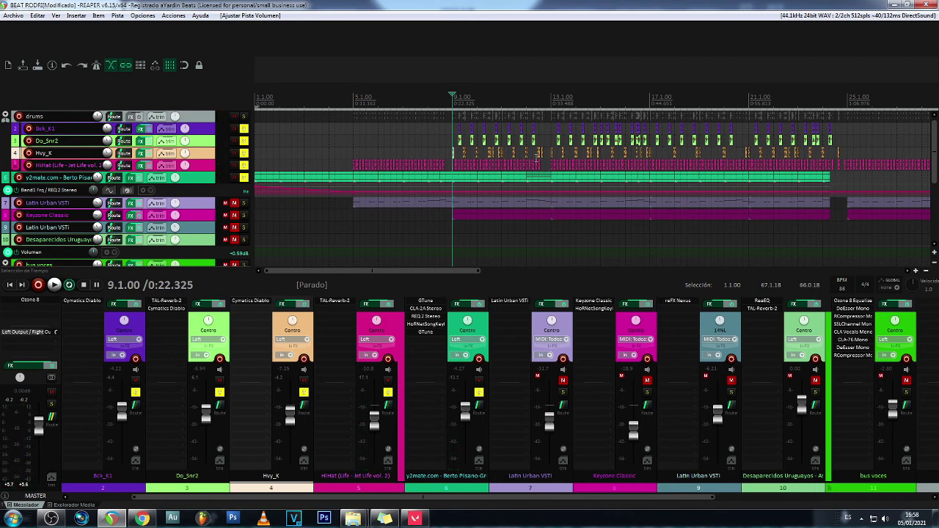